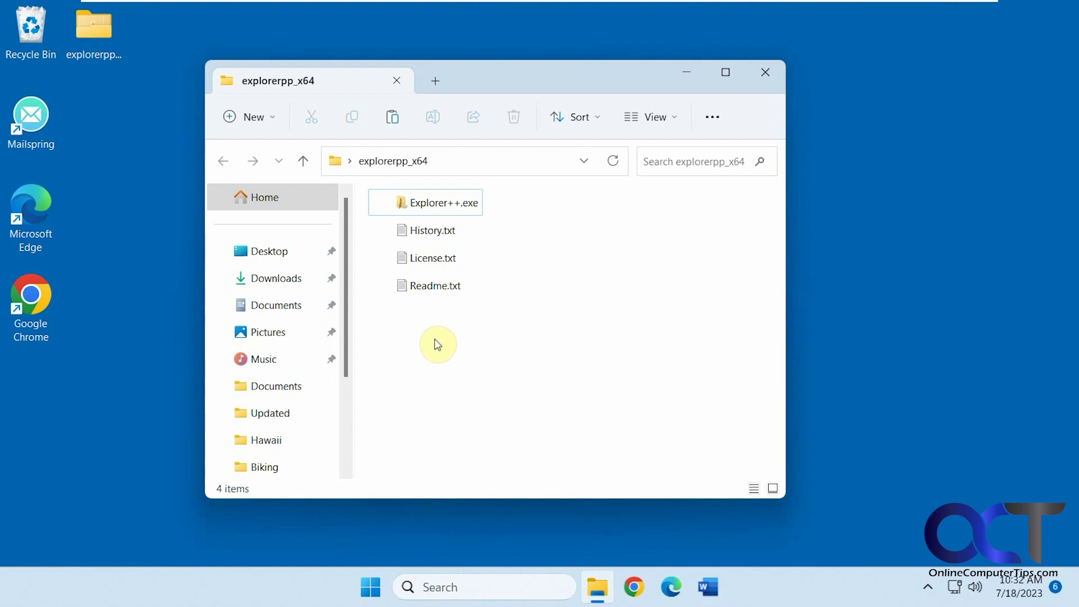
Launch Explorer++.exe from the desktop and adjust the Folders pane view.
key(space)
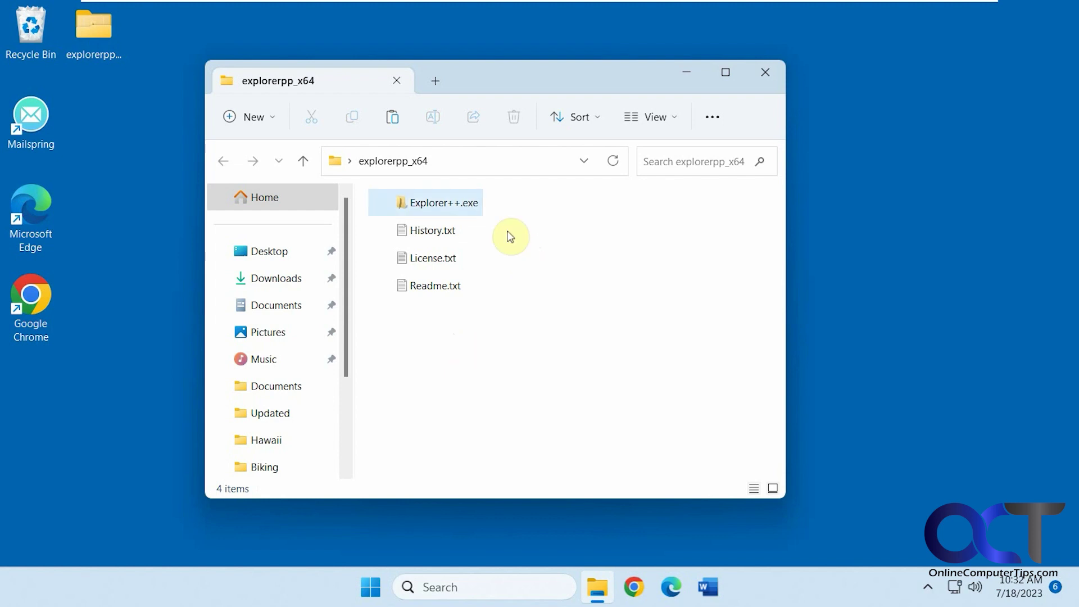
click(511, 236)
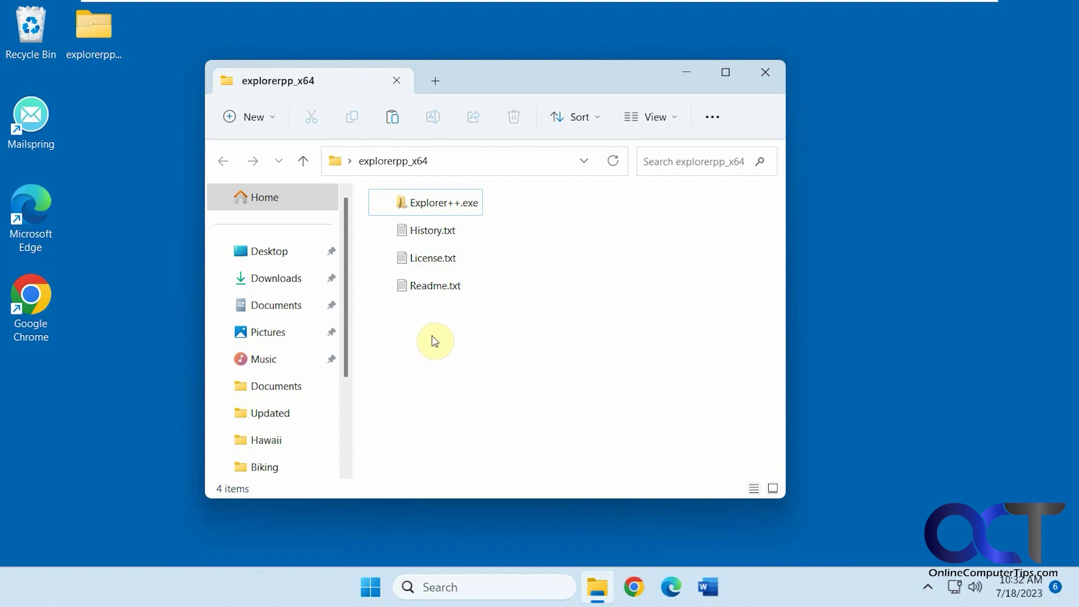
double_click(431, 207)
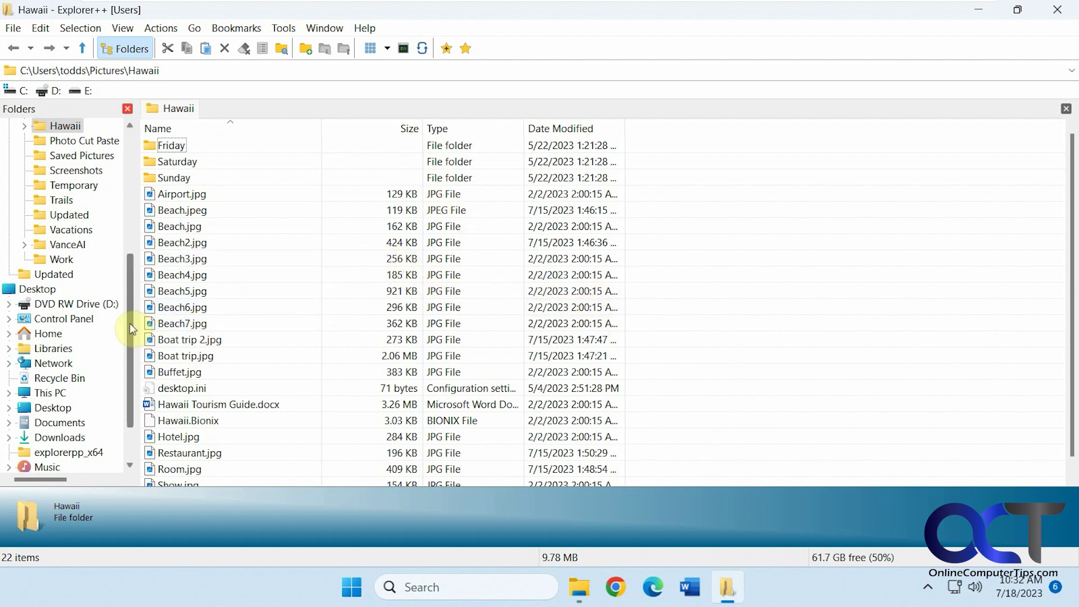
drag(132, 332, 132, 176)
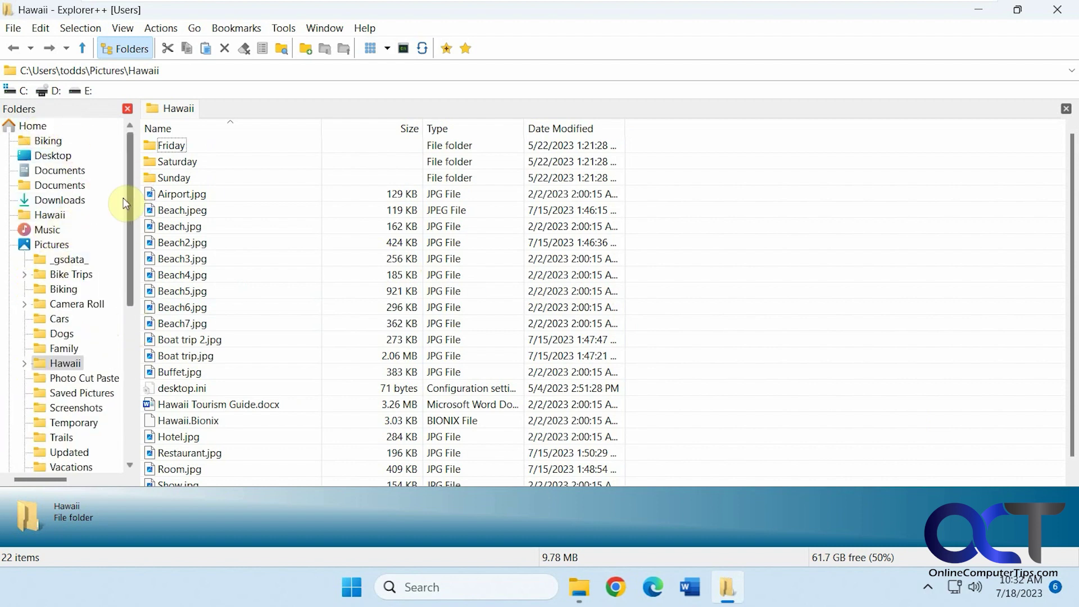
drag(131, 178, 131, 311)
Expand and collapse Control Panel, Home and Desktop in the folder tree, then open Desktop.
click(9, 290)
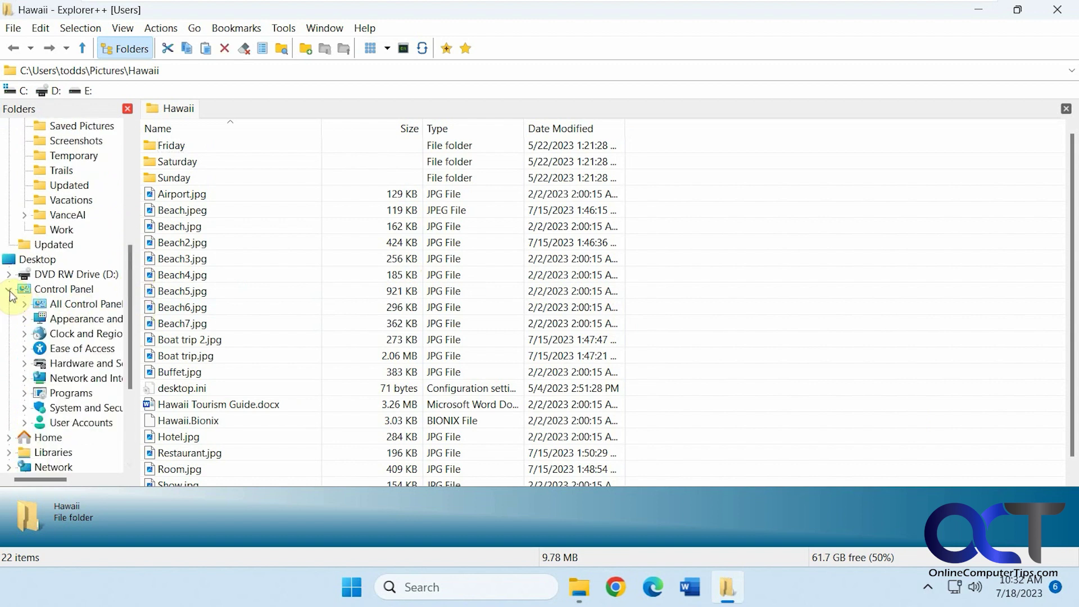
click(7, 290)
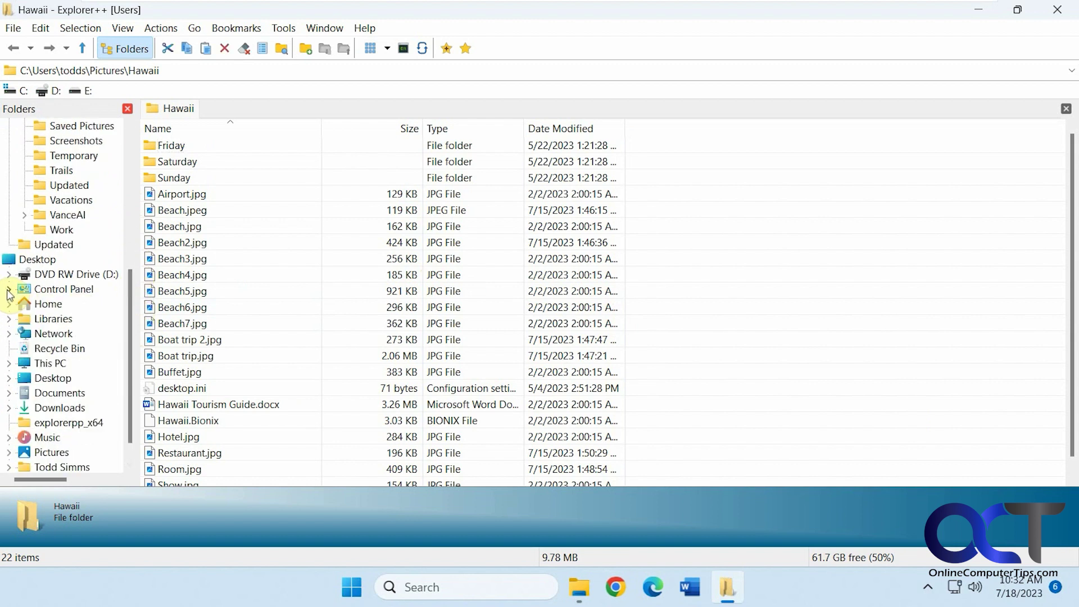
click(9, 305)
click(9, 304)
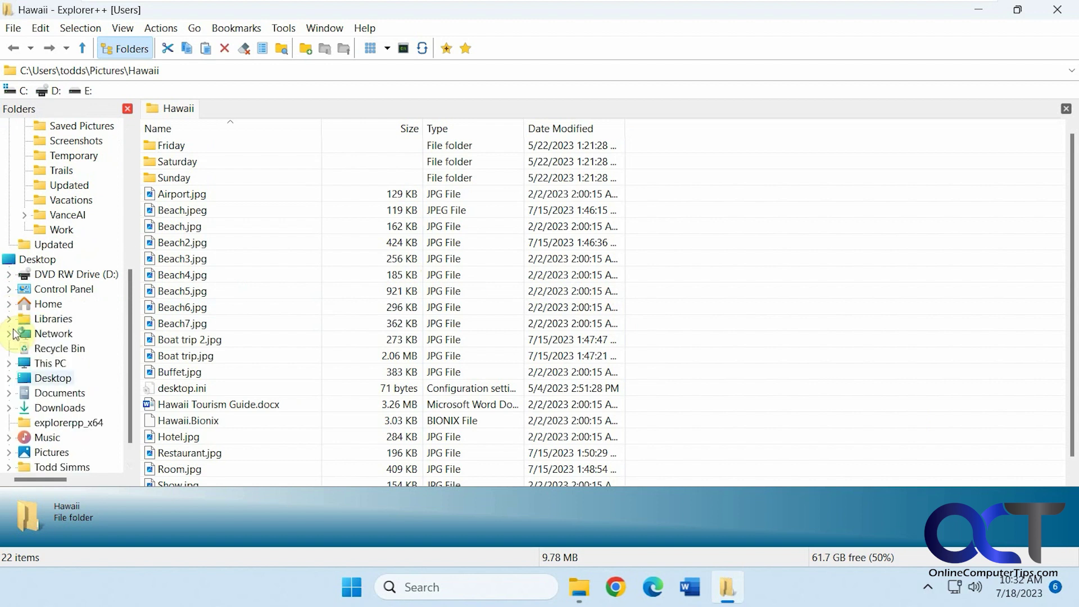
click(9, 379)
click(9, 379)
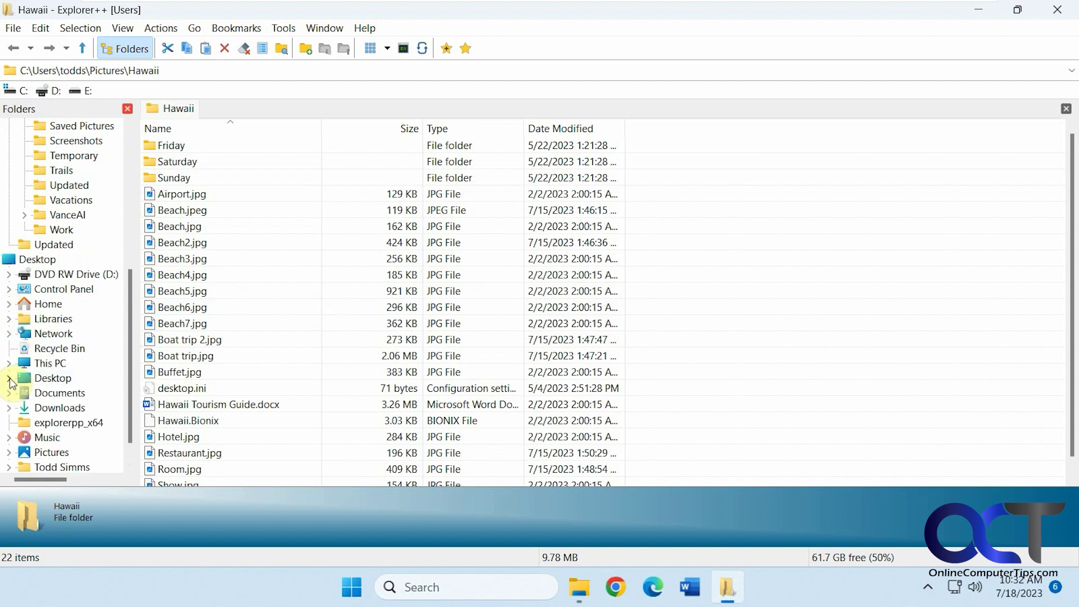
click(51, 383)
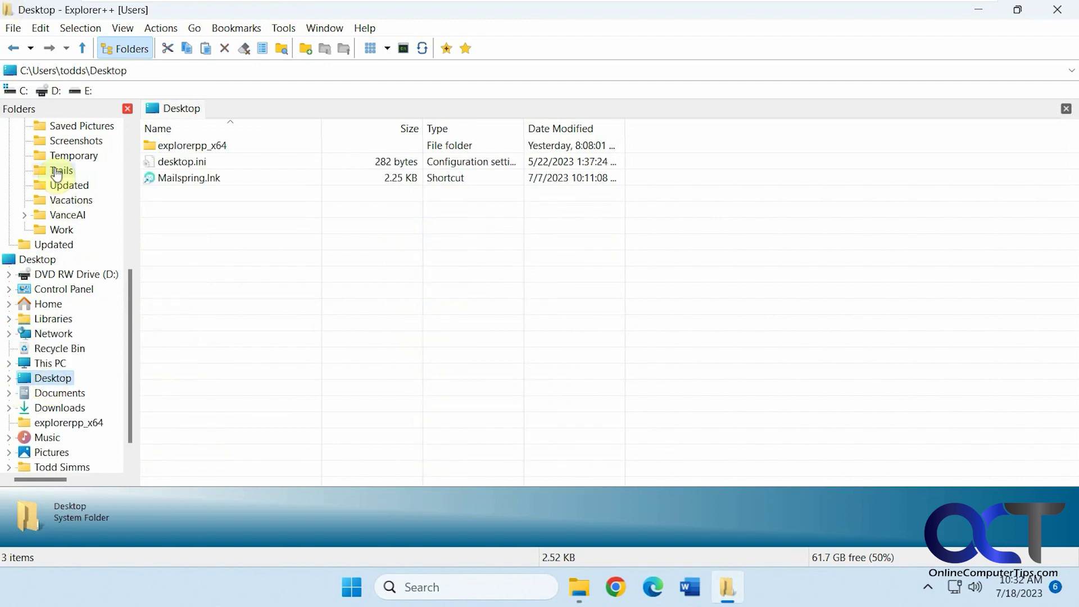
Go back to the Hawaii folder and check the forward history list.
click(14, 47)
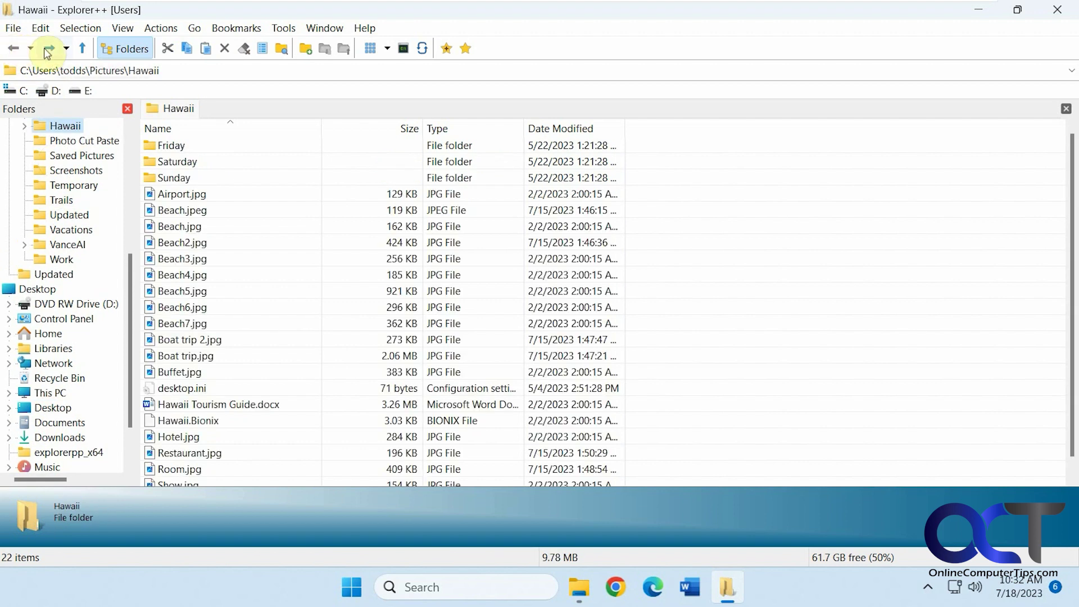
click(66, 49)
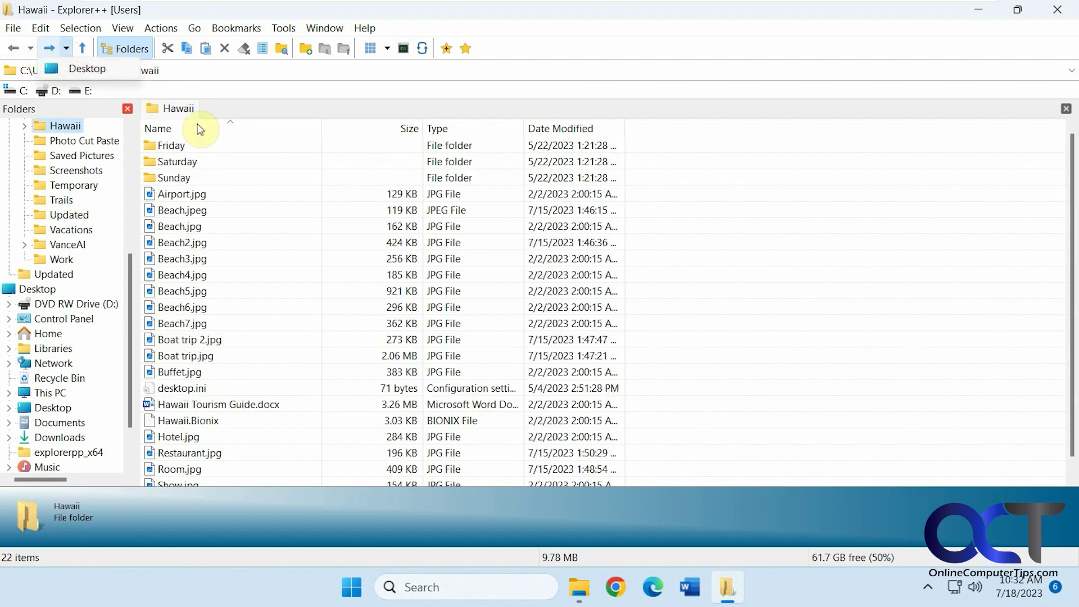
click(551, 44)
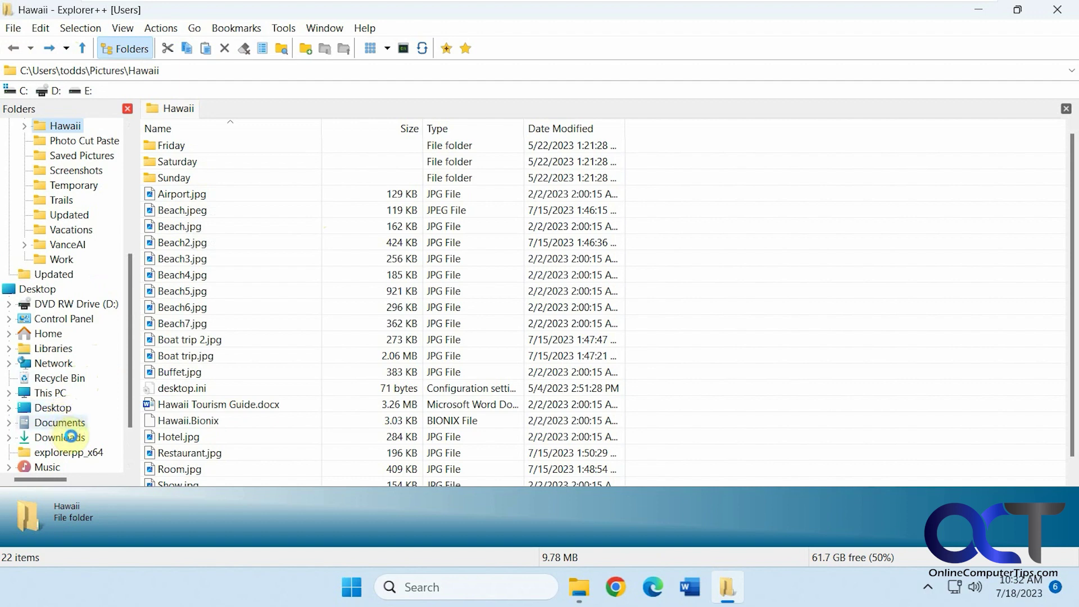
Open Documents in a new tab, return to the Hawaii tab and select Airport.jpg.
right_click(61, 425)
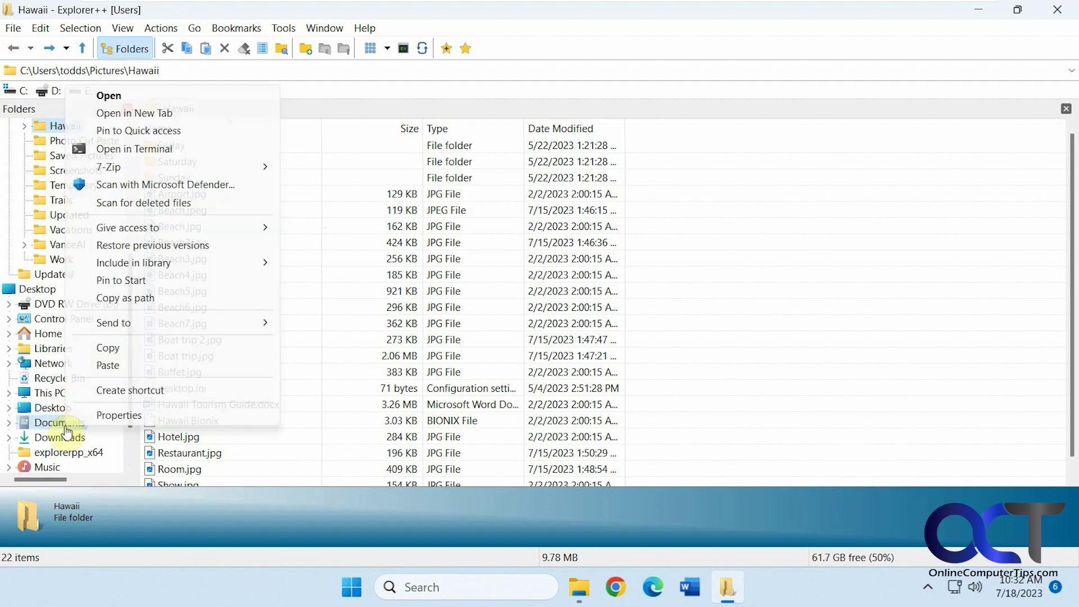
click(144, 113)
click(233, 115)
click(174, 109)
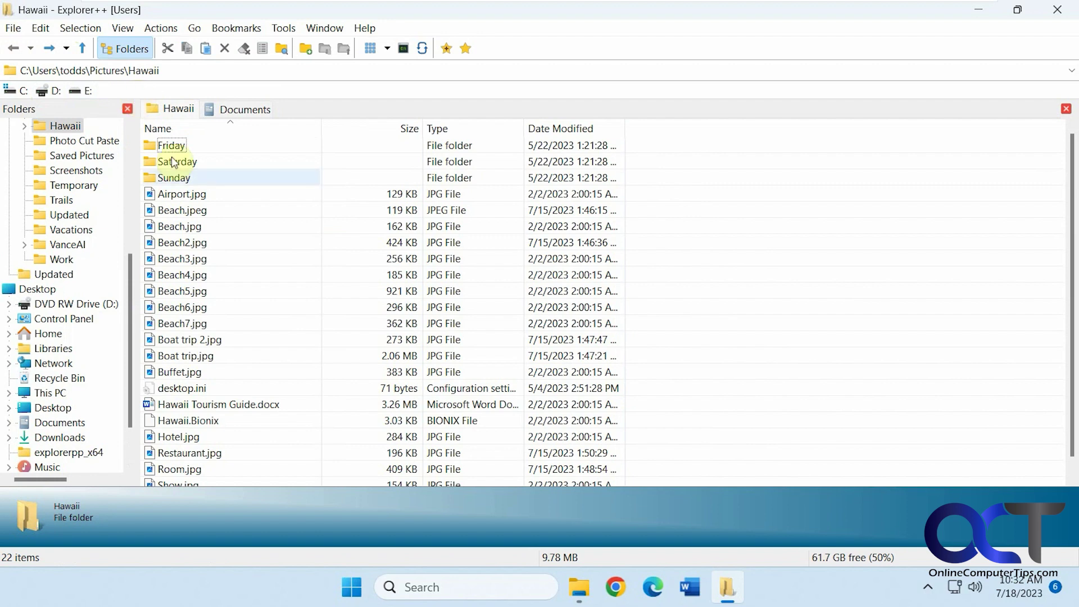
click(181, 195)
View Airport.jpg's context menu, dismiss it, then select Airport.jpg for its details and preview.
right_click(182, 195)
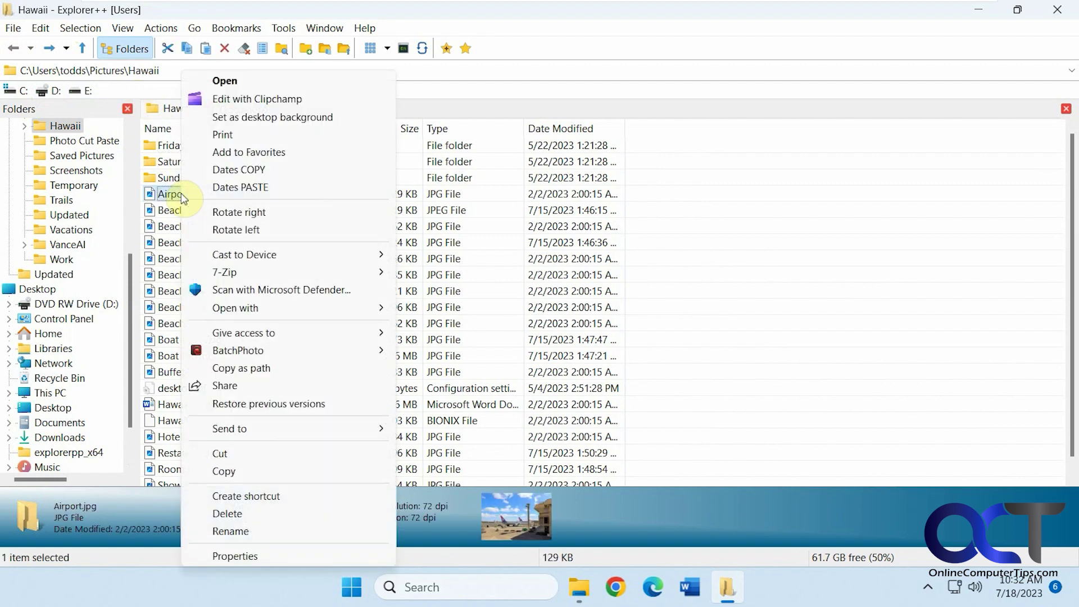
click(655, 253)
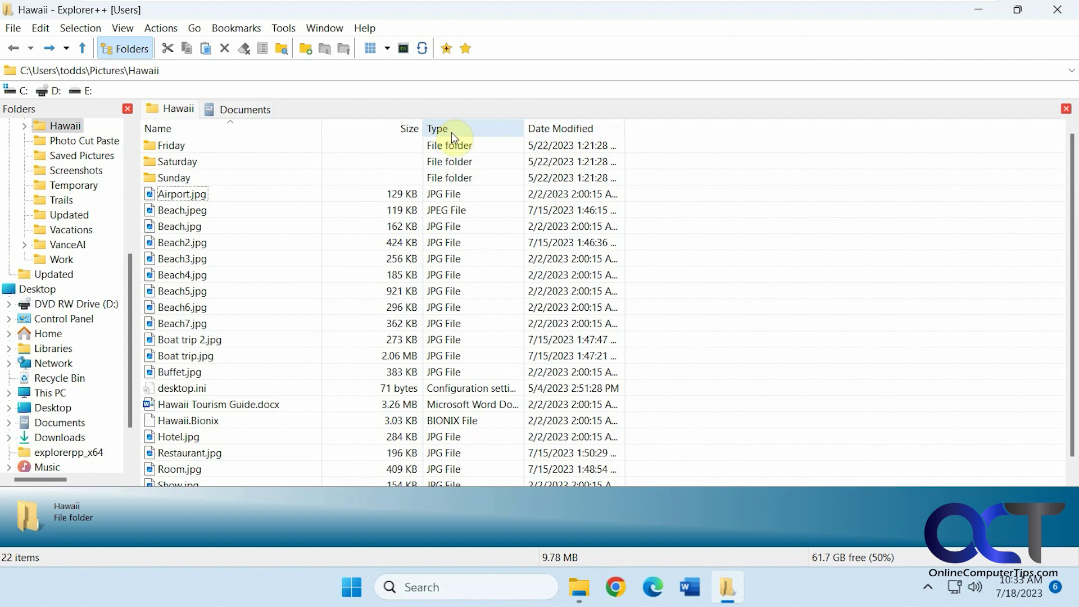
click(192, 198)
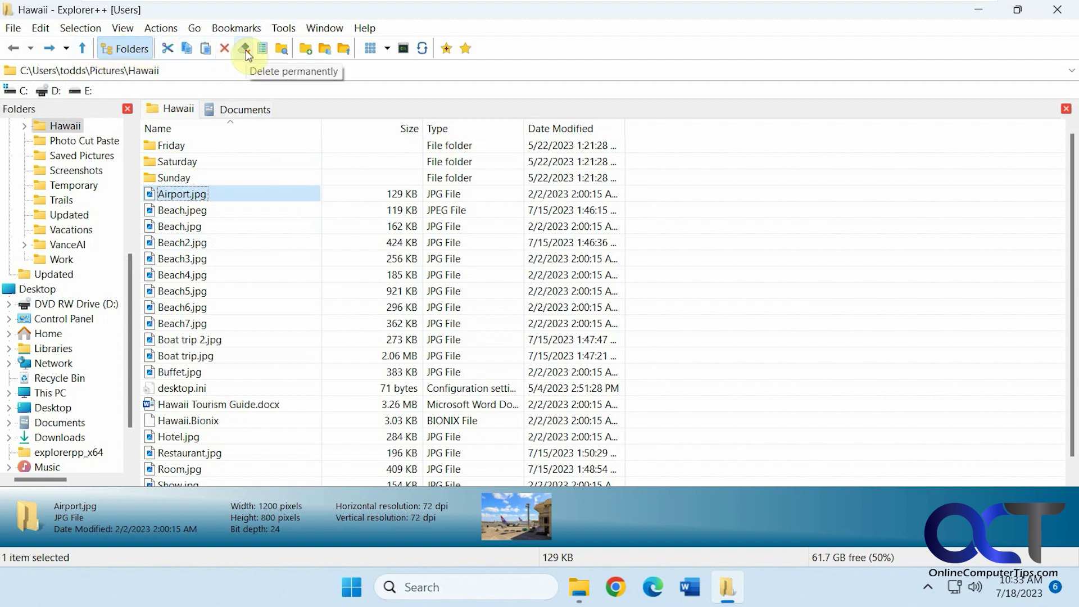
click(262, 49)
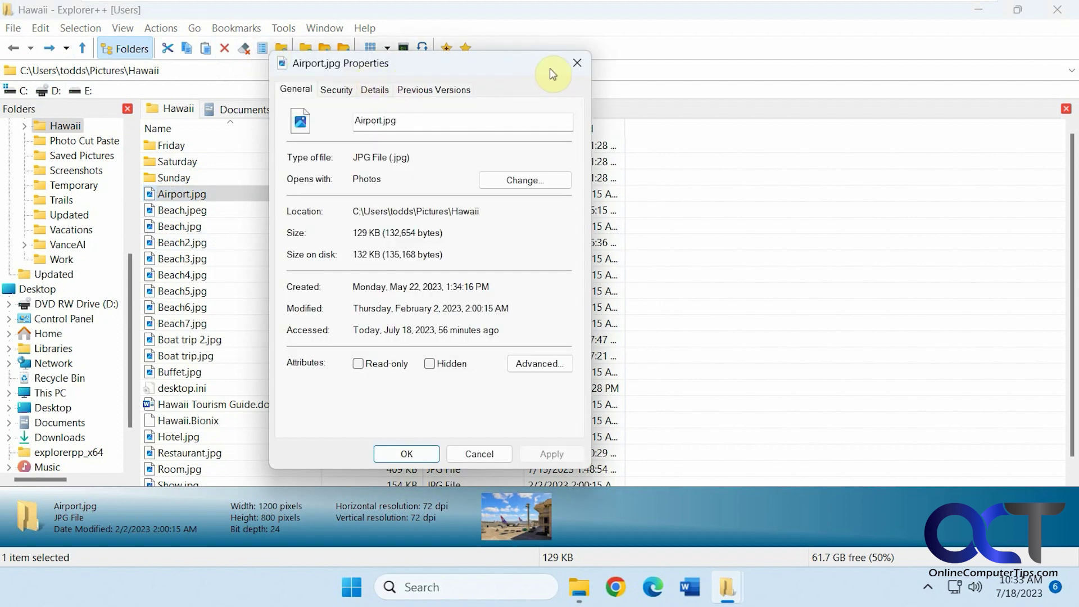
click(582, 64)
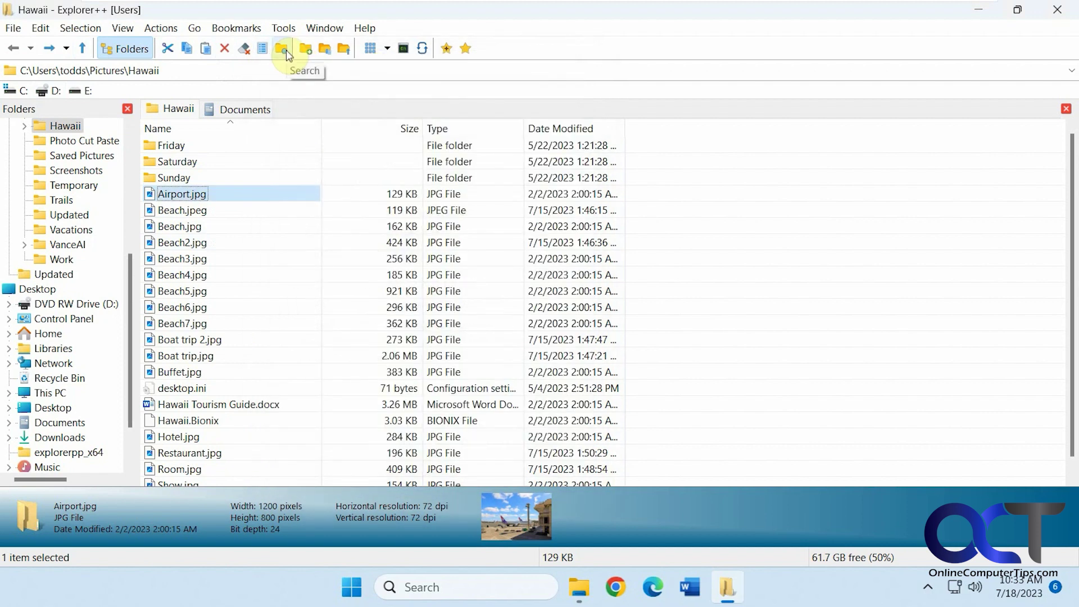
click(285, 49)
drag(757, 241, 636, 92)
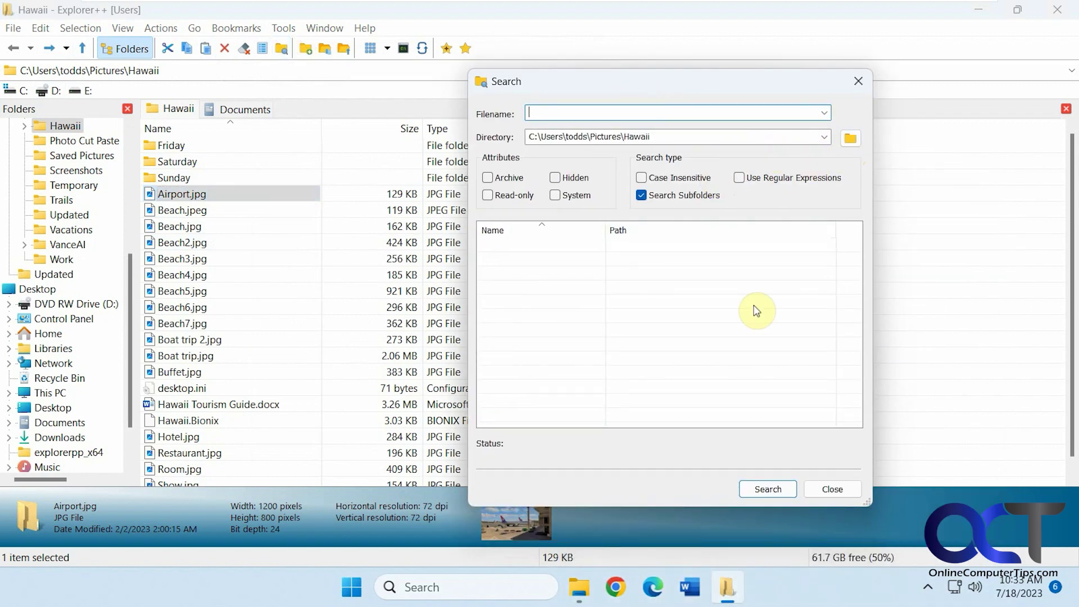
click(847, 488)
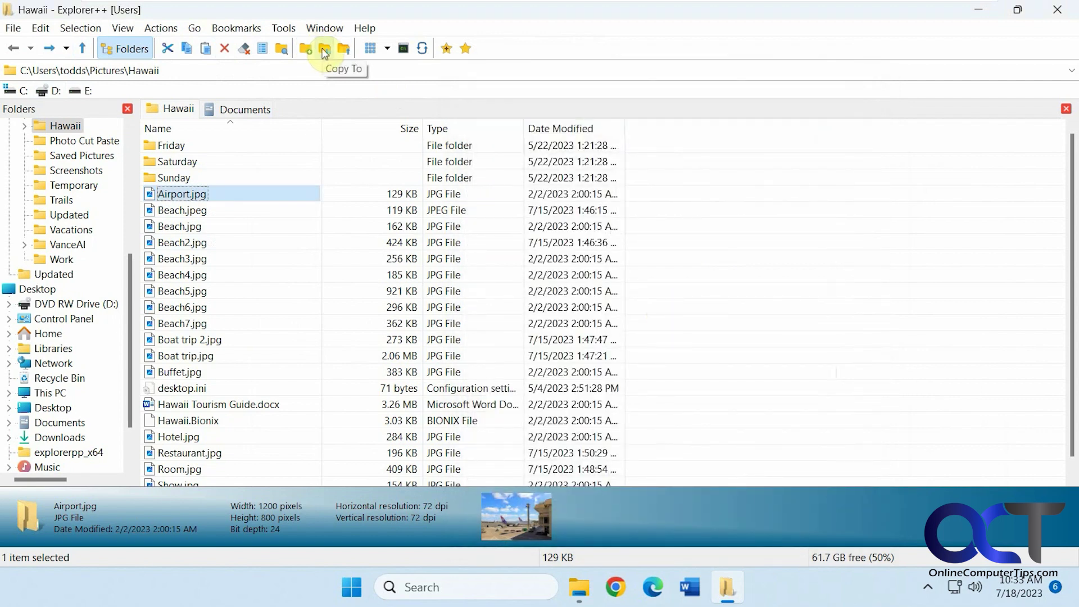
click(387, 49)
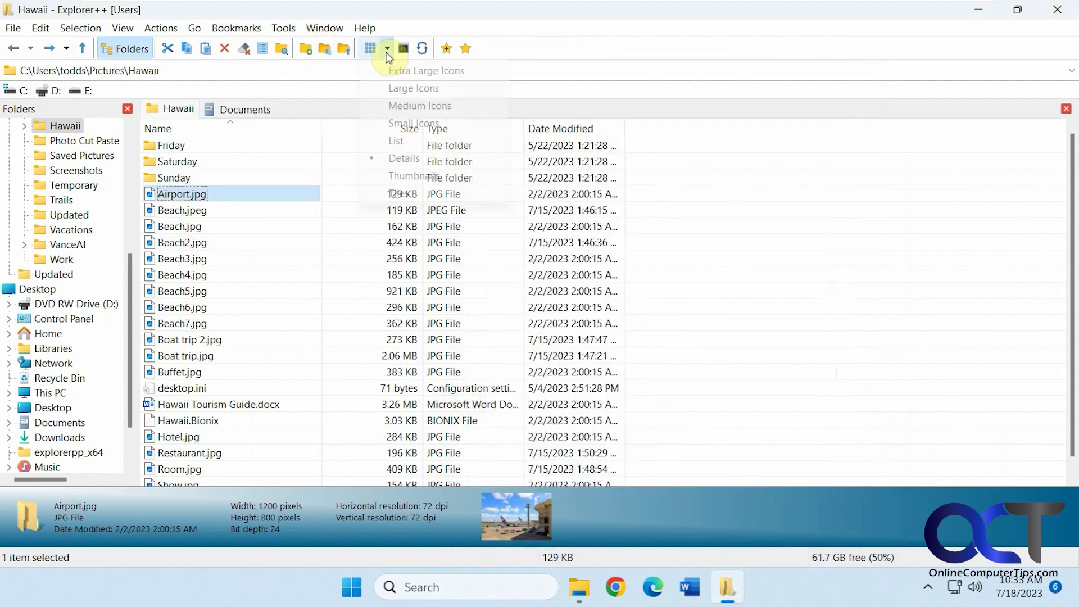
click(387, 50)
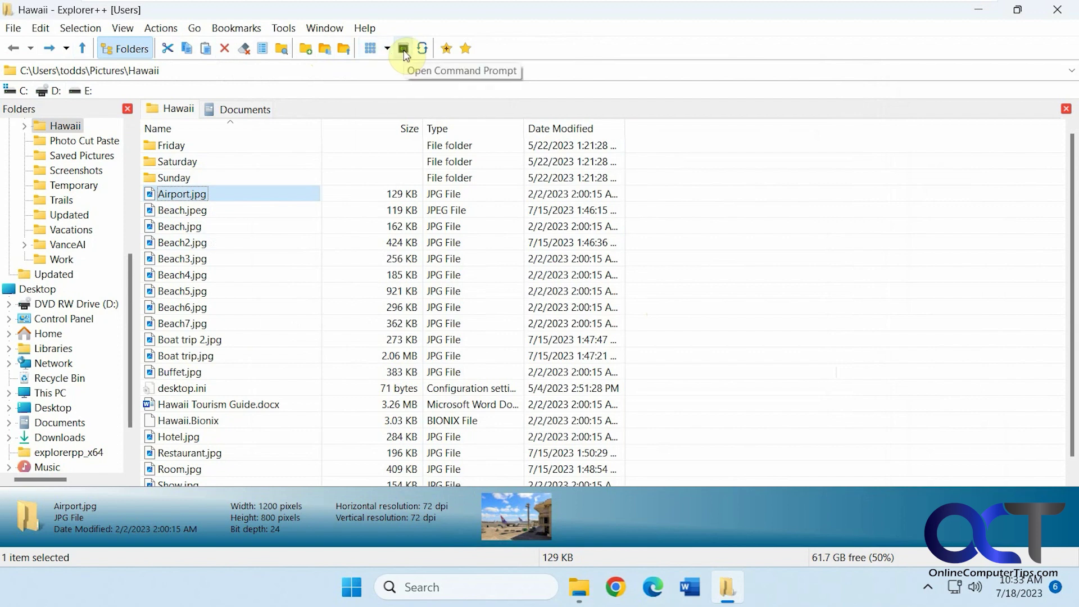
Open and close a command prompt in the Hawaii folder, then display the File menu.
click(404, 49)
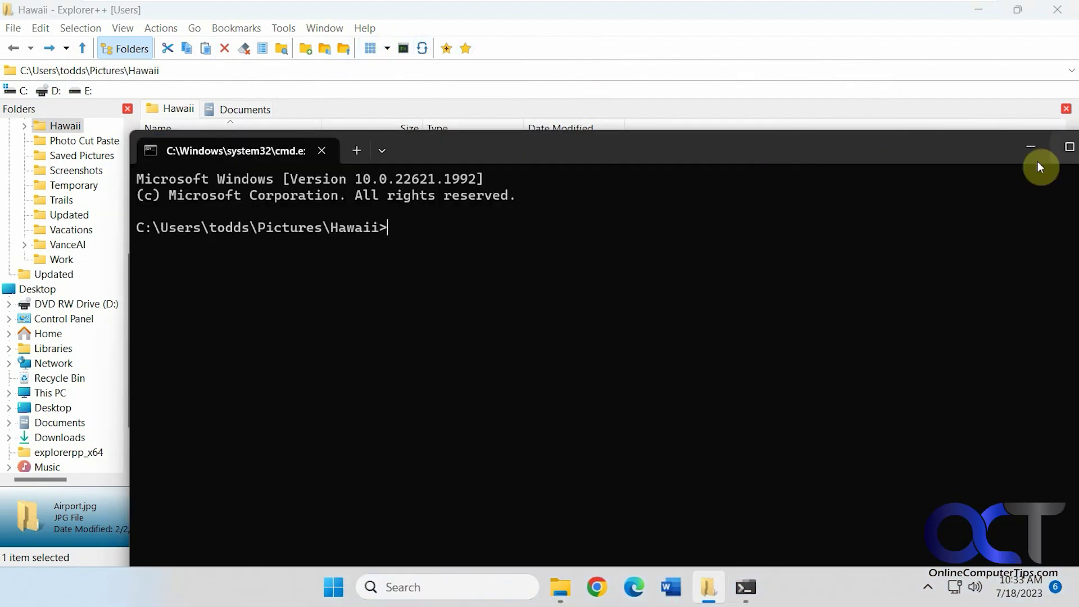
drag(968, 145, 841, 94)
click(970, 91)
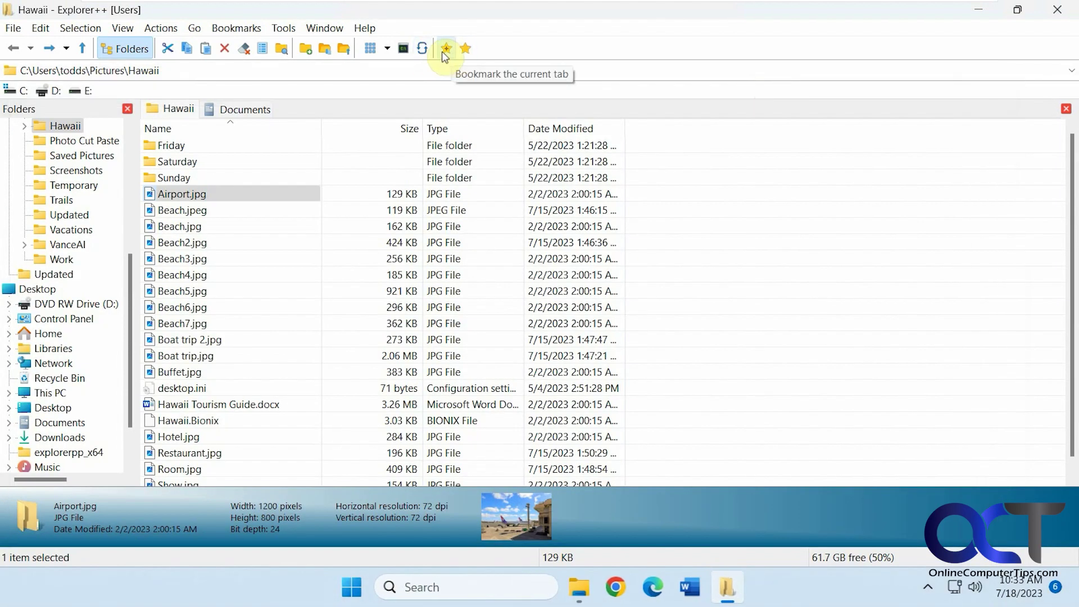
click(468, 54)
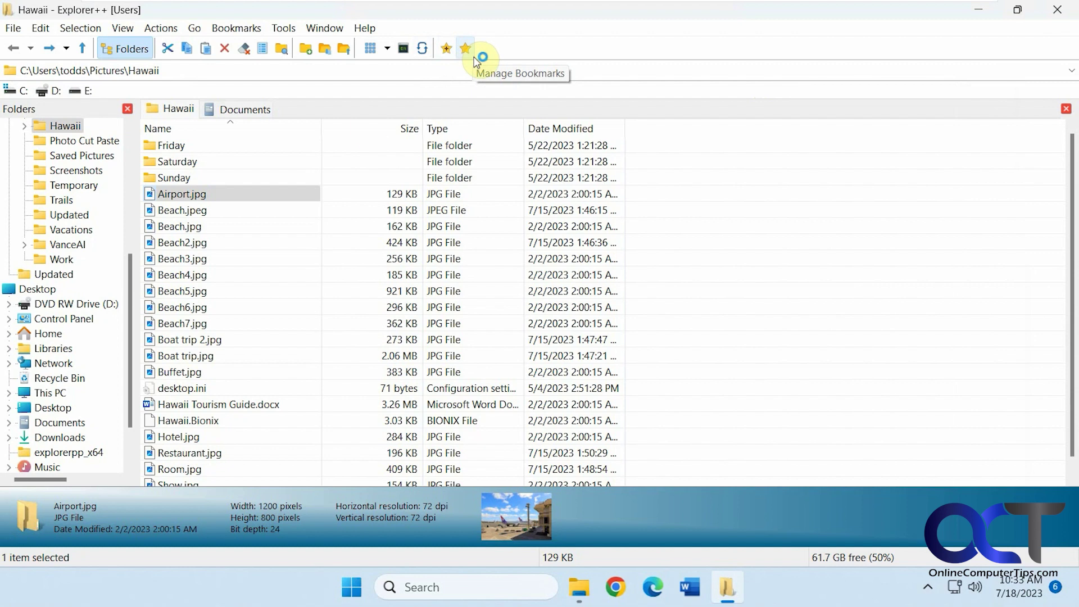
click(14, 28)
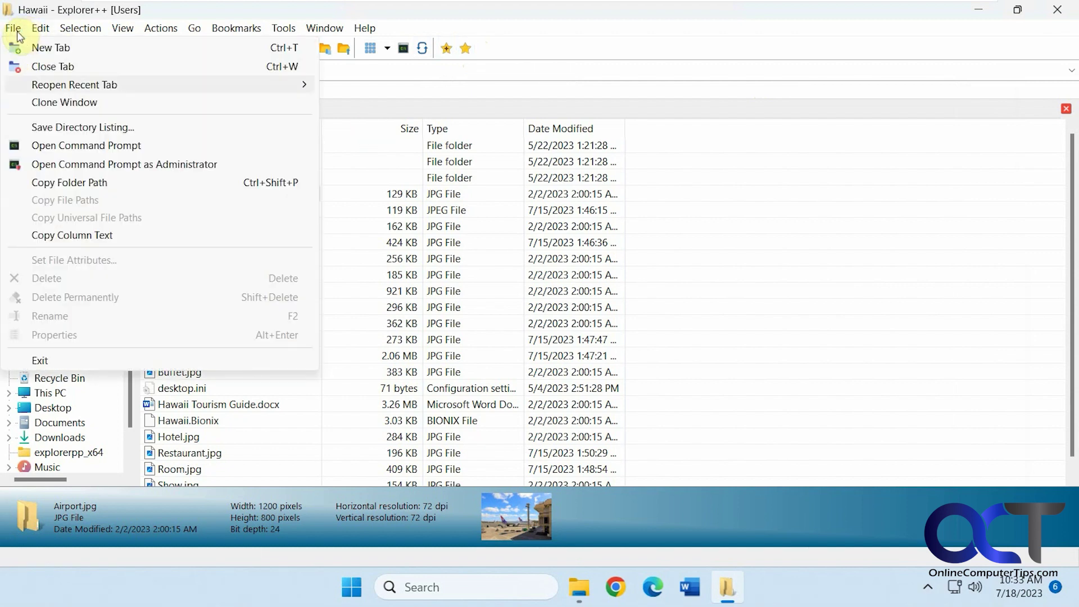
mouse_move(59, 90)
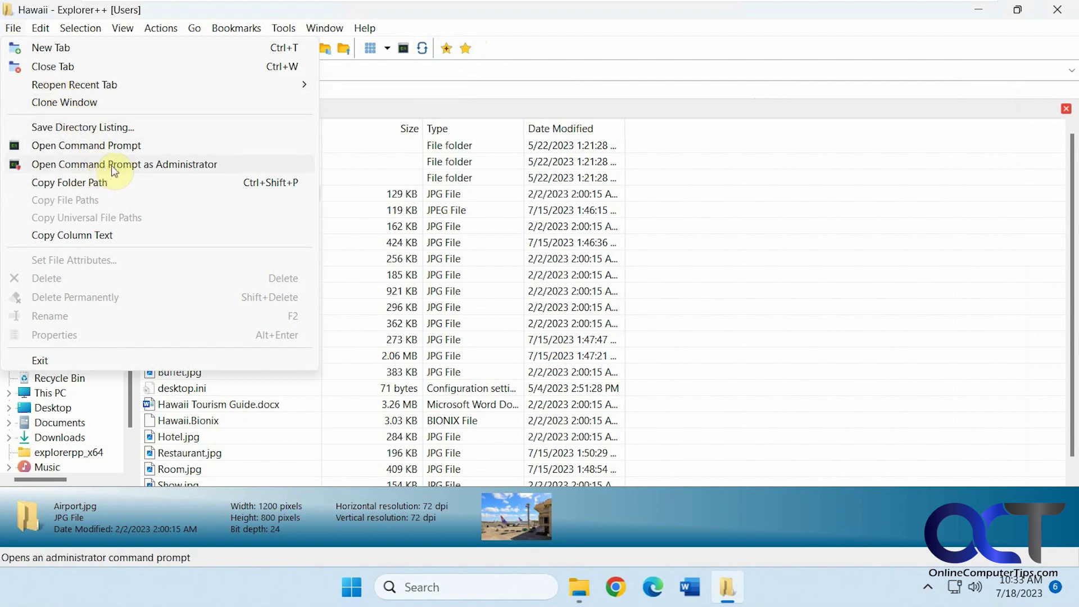
click(453, 285)
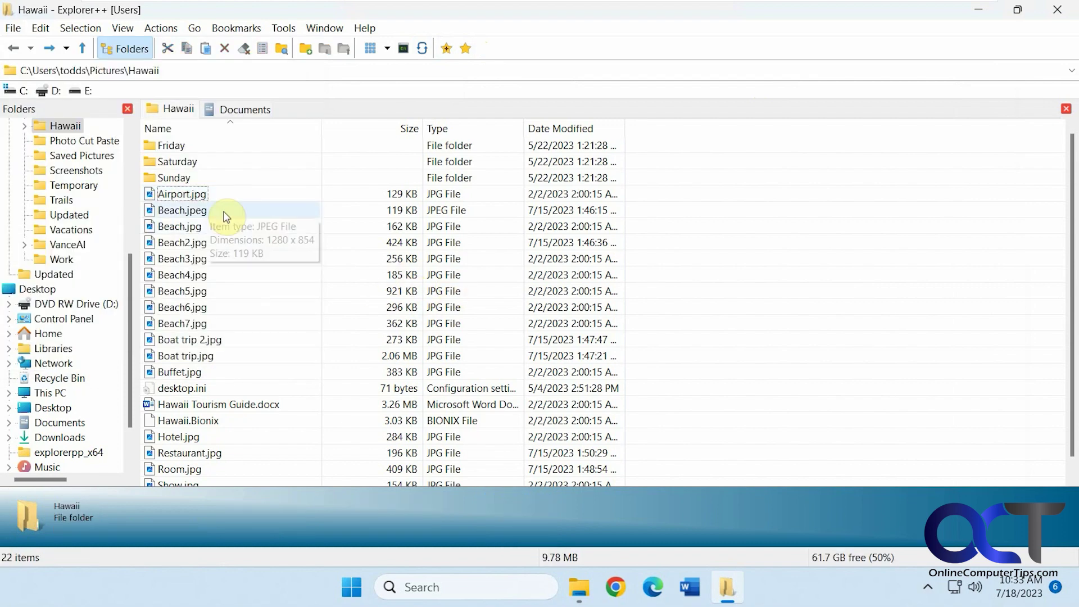
click(196, 212)
click(14, 29)
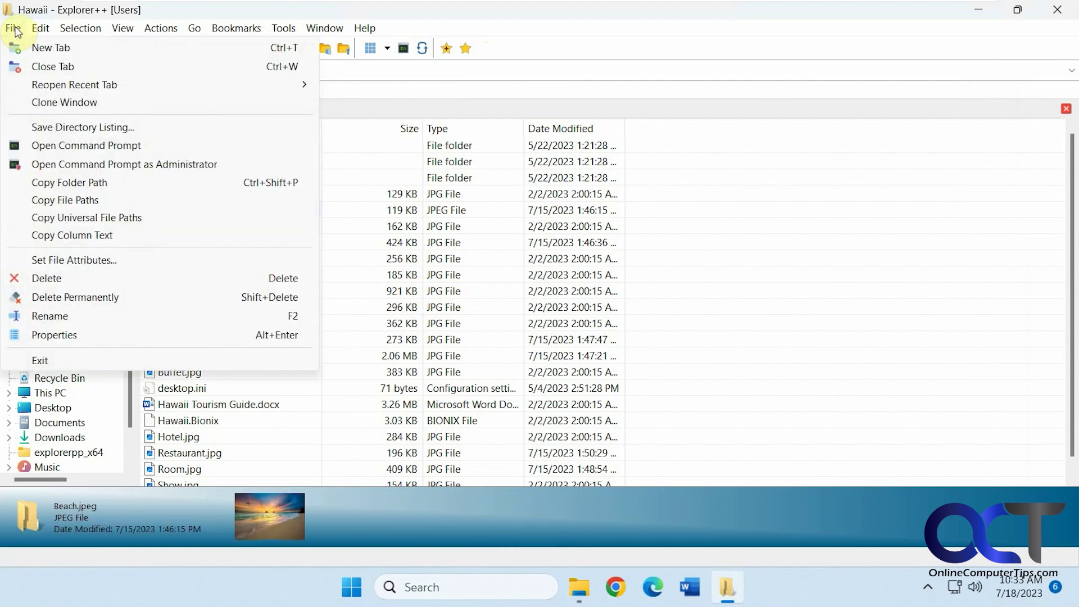
click(108, 268)
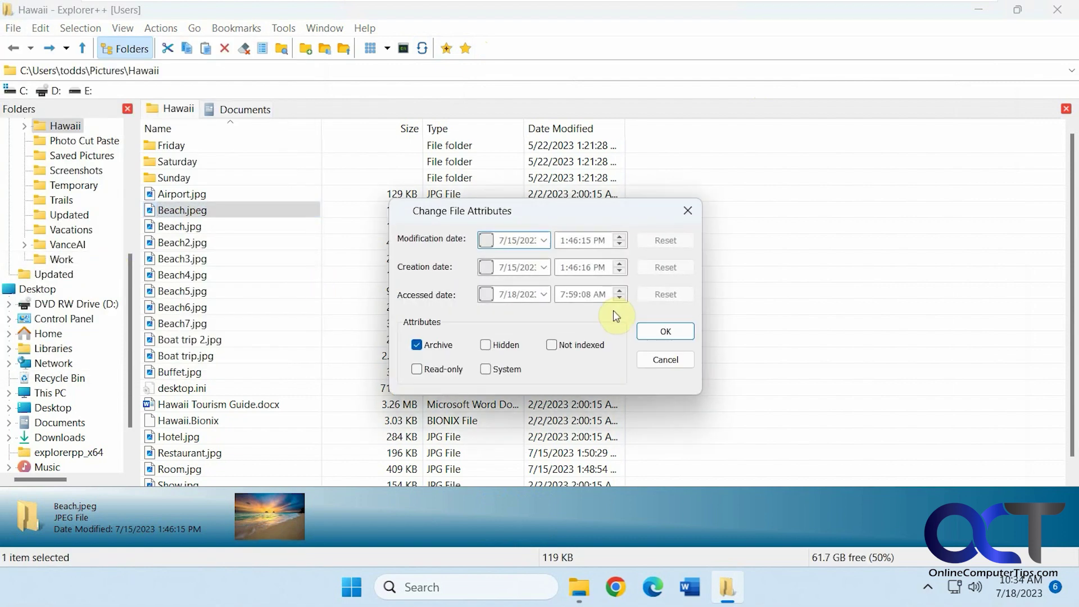
click(664, 358)
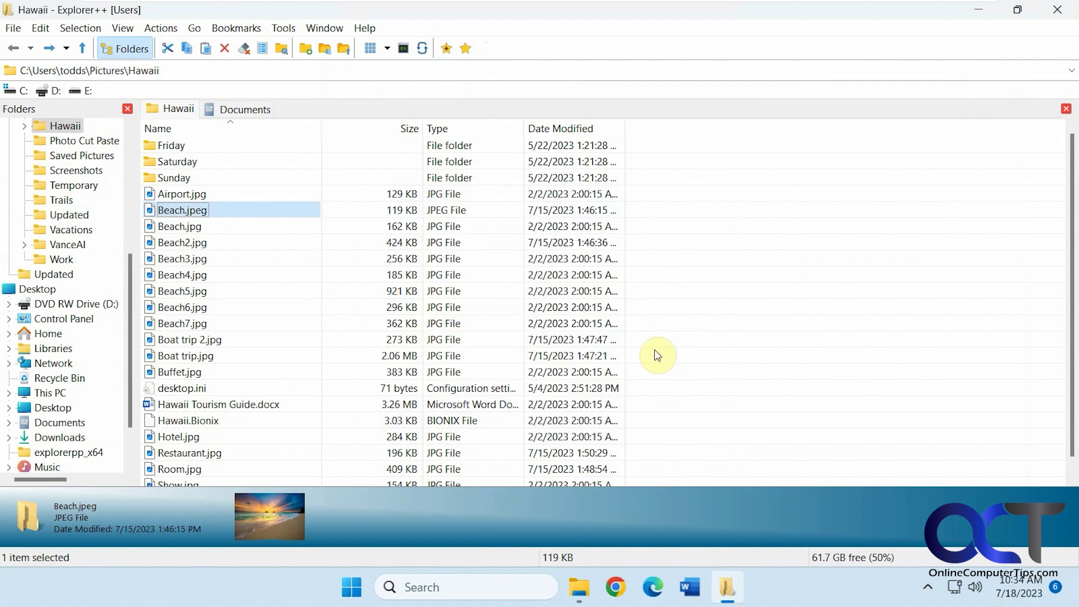
click(37, 28)
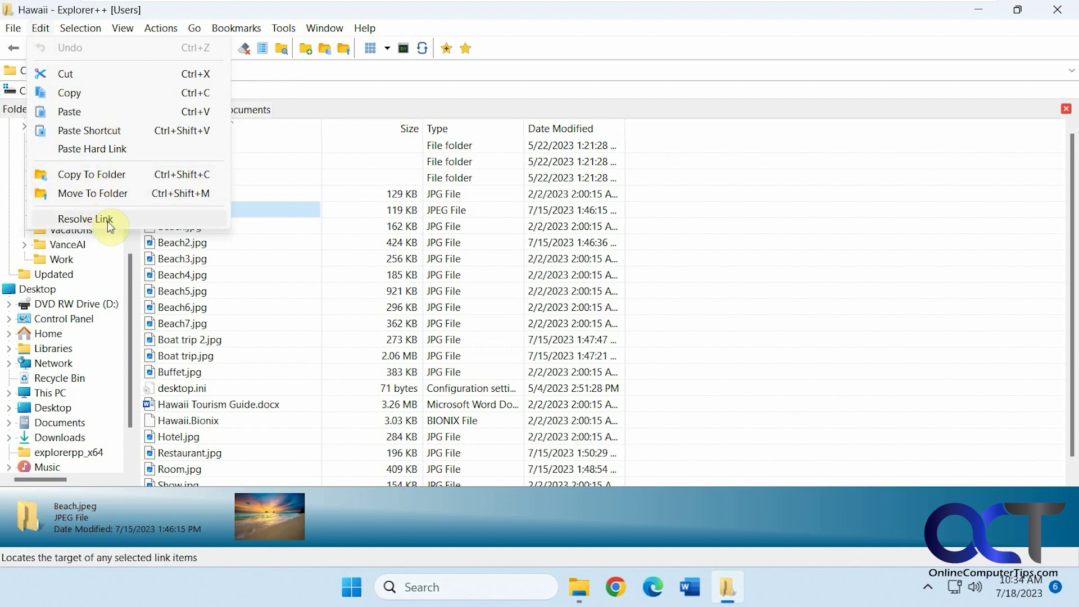
mouse_move(101, 28)
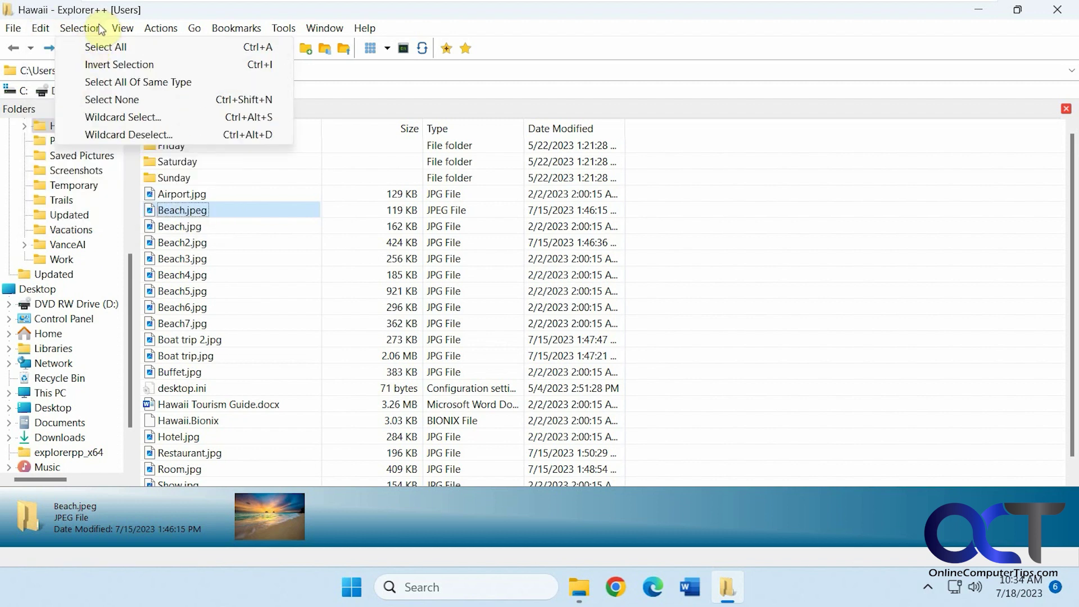
click(152, 120)
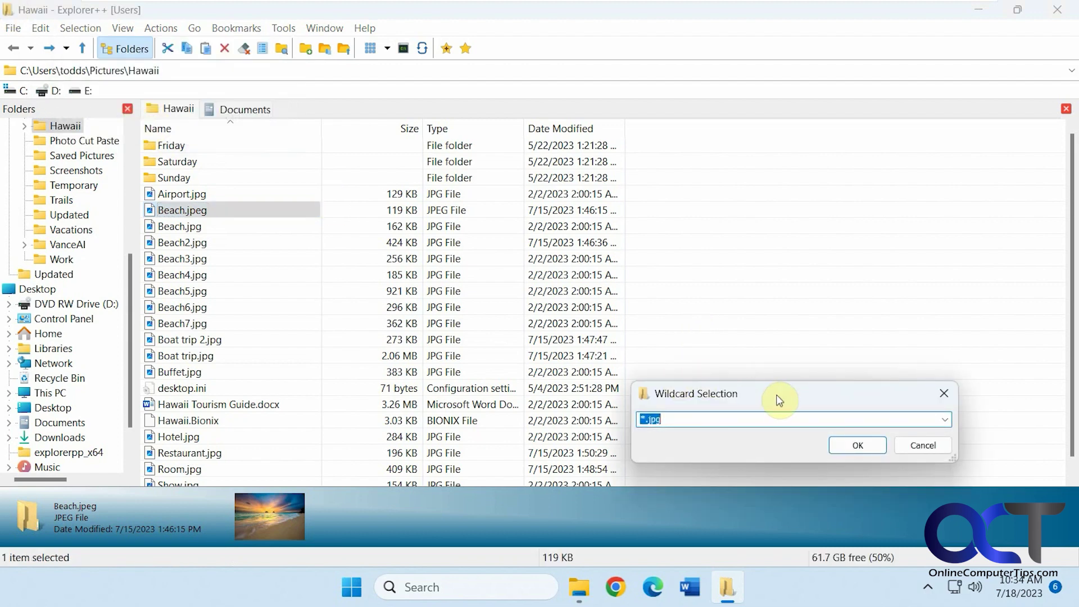
drag(780, 401, 716, 271)
click(800, 316)
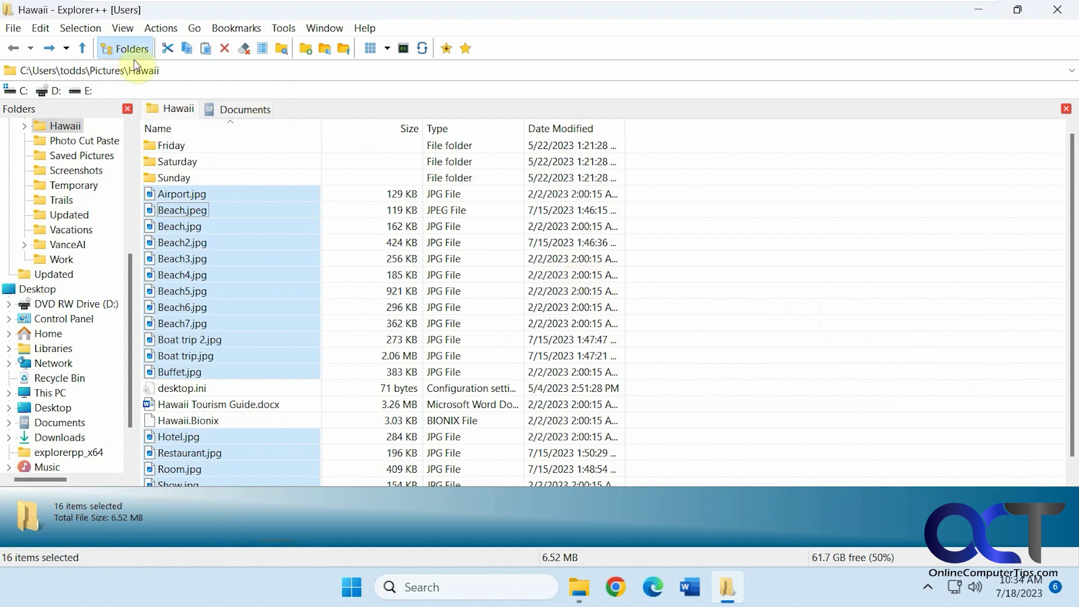
click(89, 31)
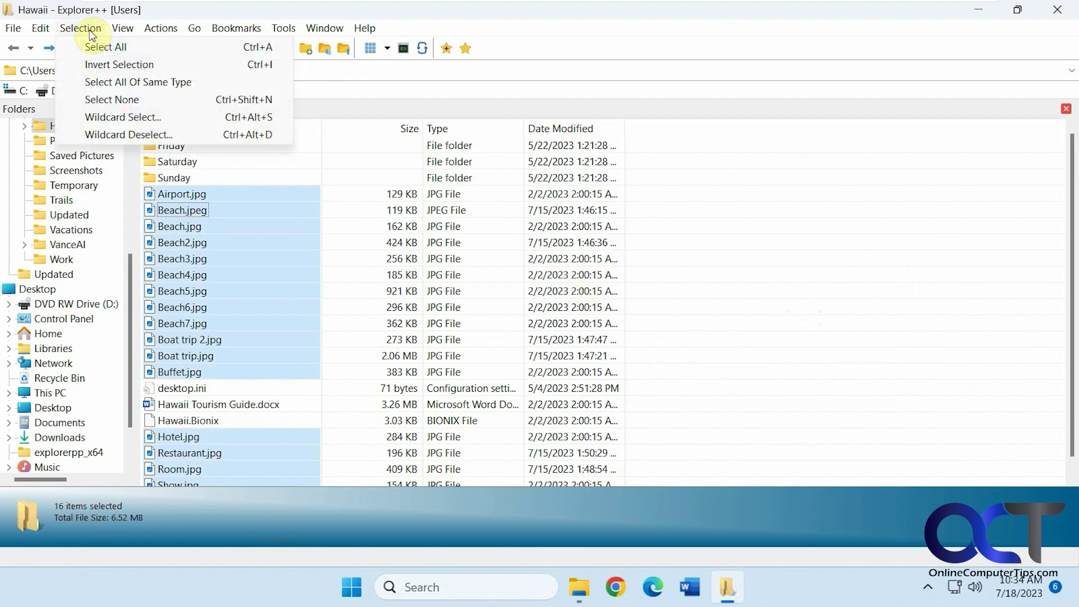
click(125, 133)
click(775, 317)
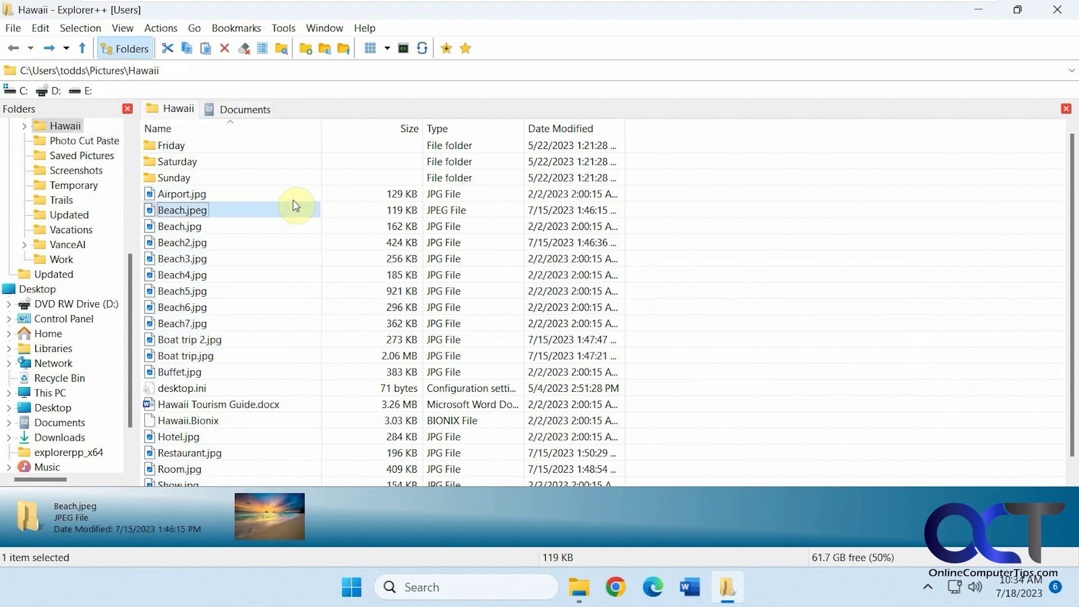
click(119, 28)
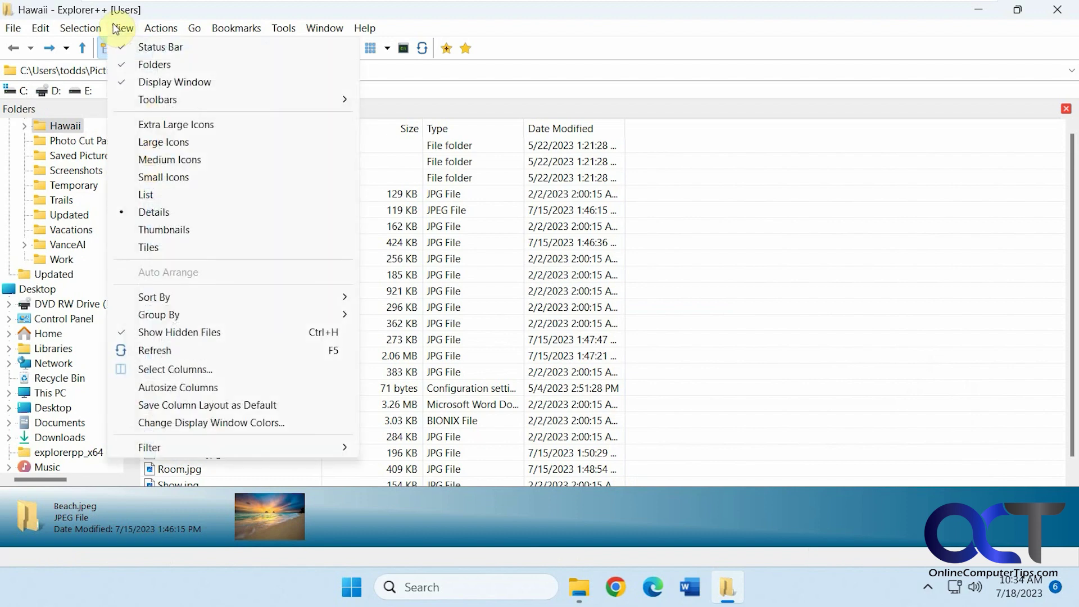
Browse View's Toolbars and Sort By, cancel Select Columns, then show the Filter choices.
mouse_move(179, 103)
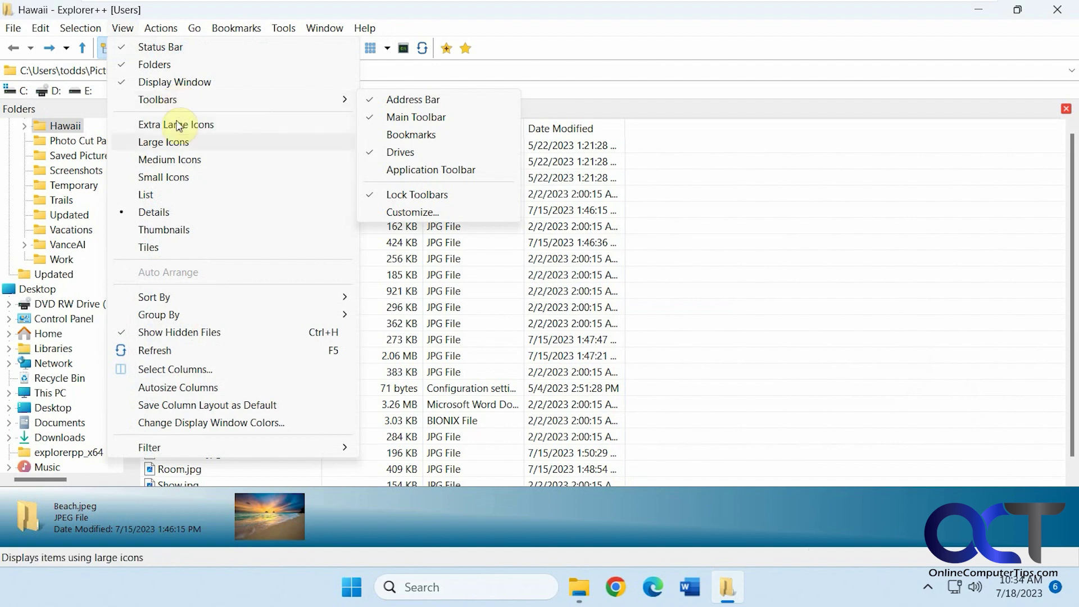
mouse_move(215, 296)
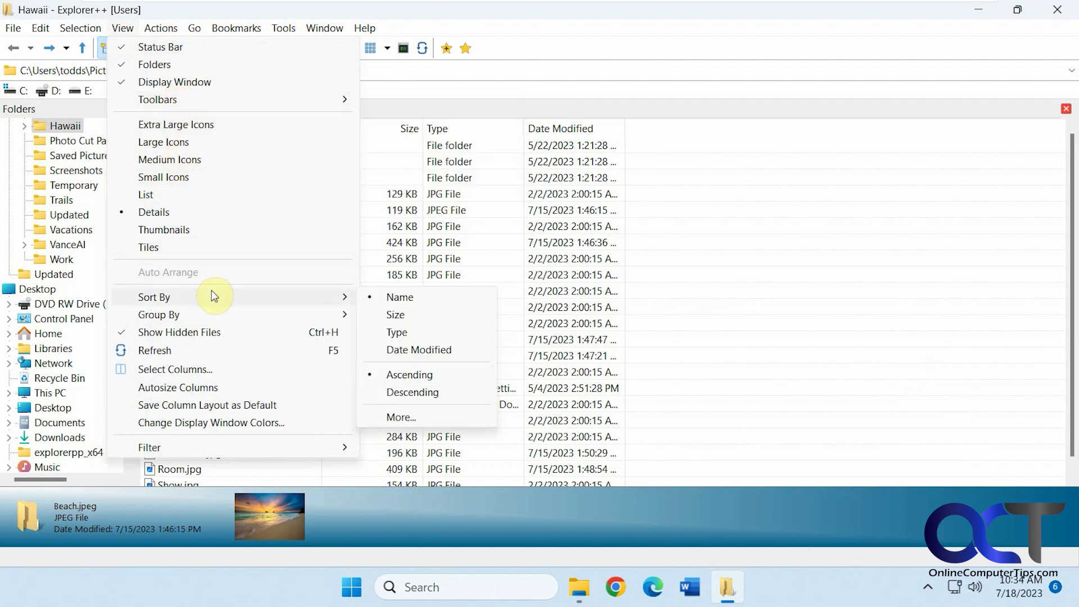
click(202, 370)
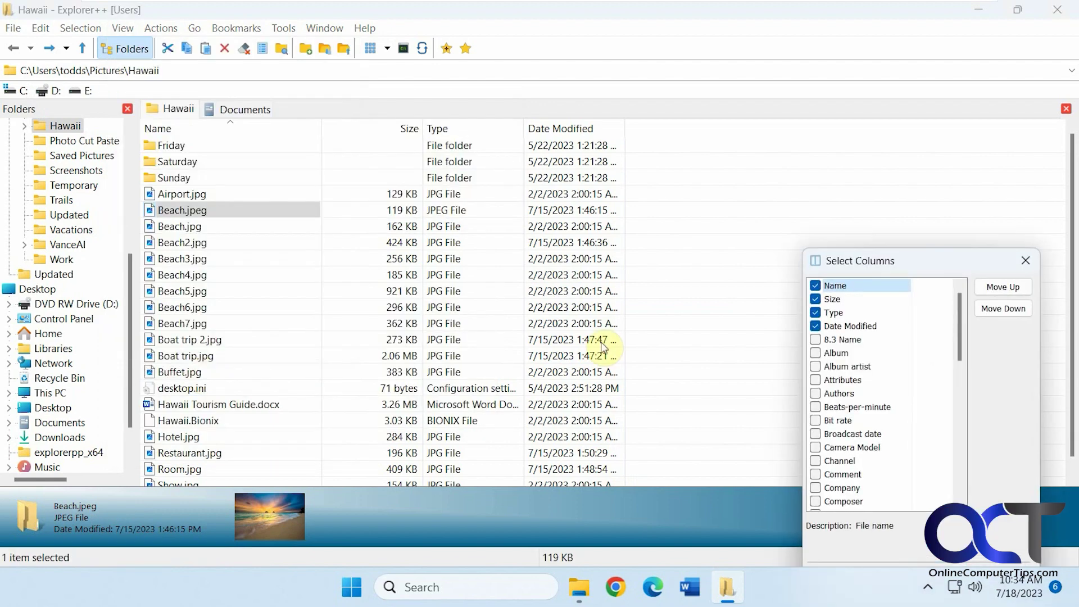
drag(978, 266, 816, 132)
drag(801, 201, 810, 345)
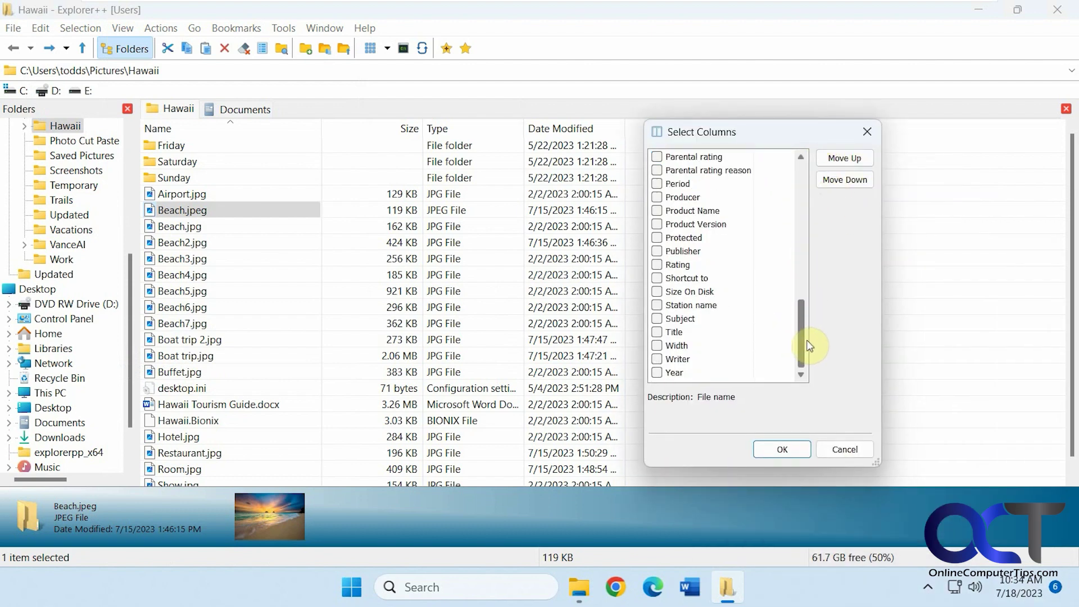
click(863, 453)
click(123, 29)
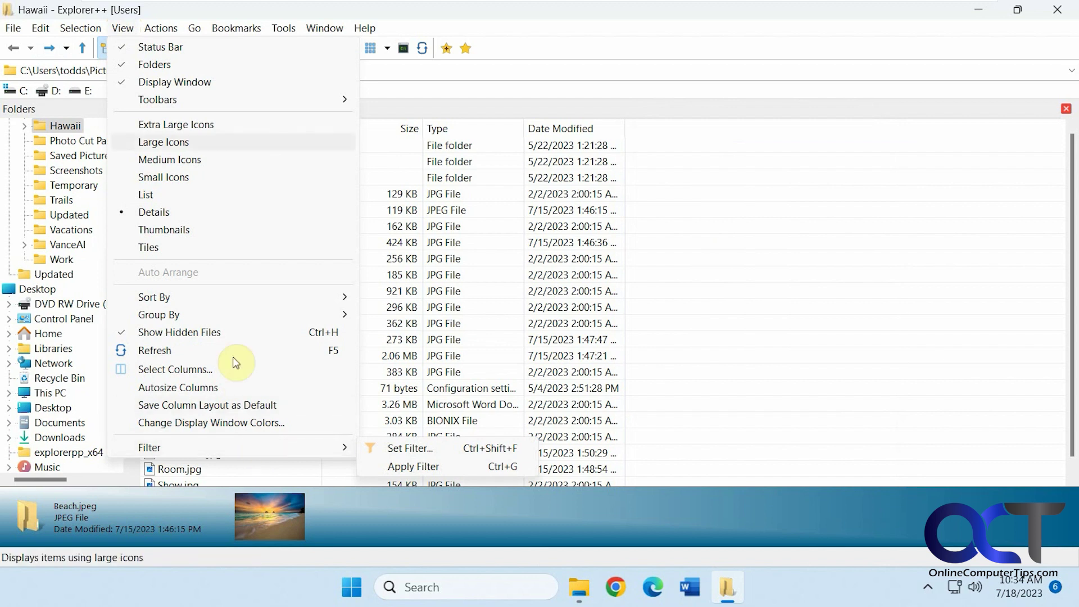
mouse_move(161, 21)
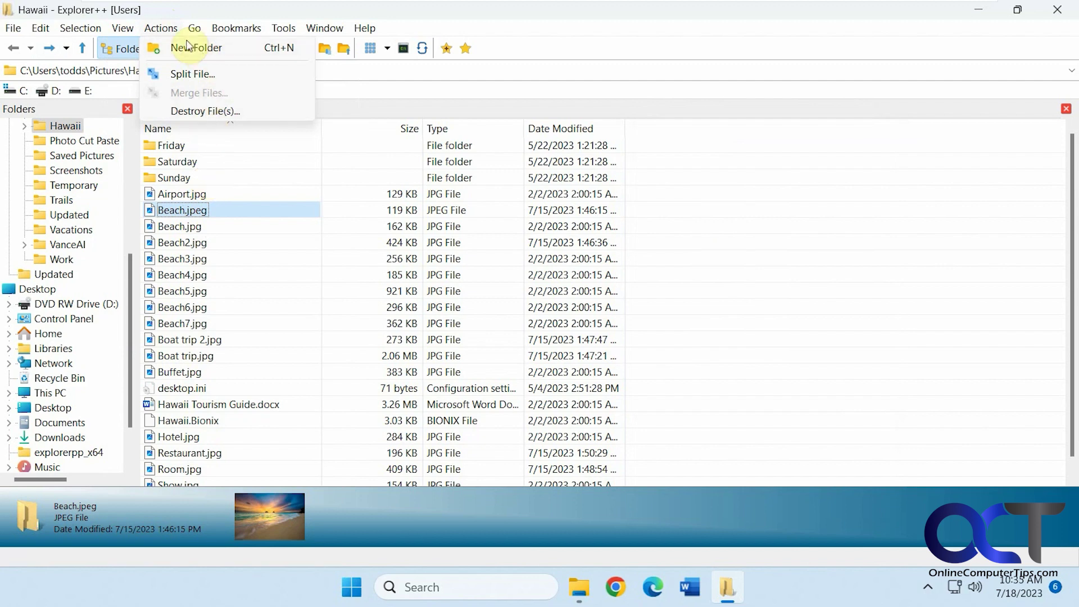
Browse the Actions, Go and Bookmarks menus, ending with the Tools menu open.
mouse_move(198, 32)
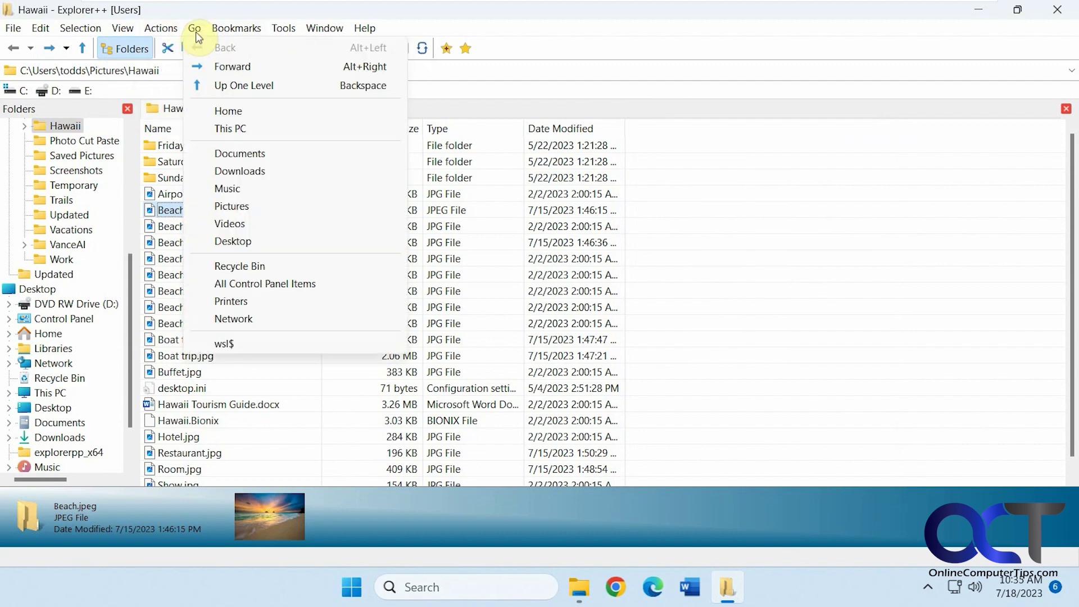
mouse_move(241, 39)
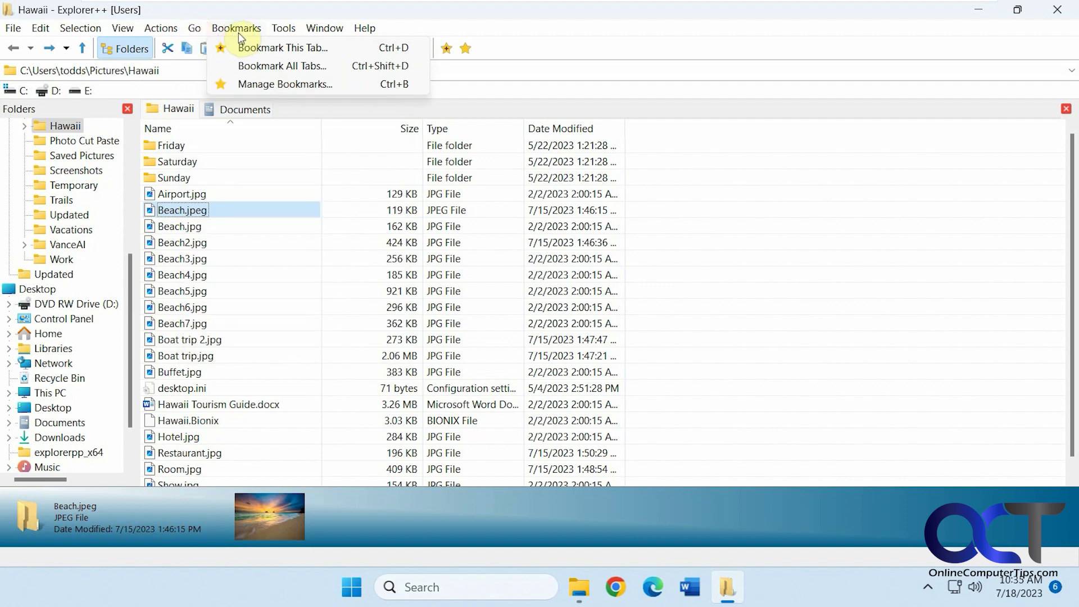
mouse_move(281, 33)
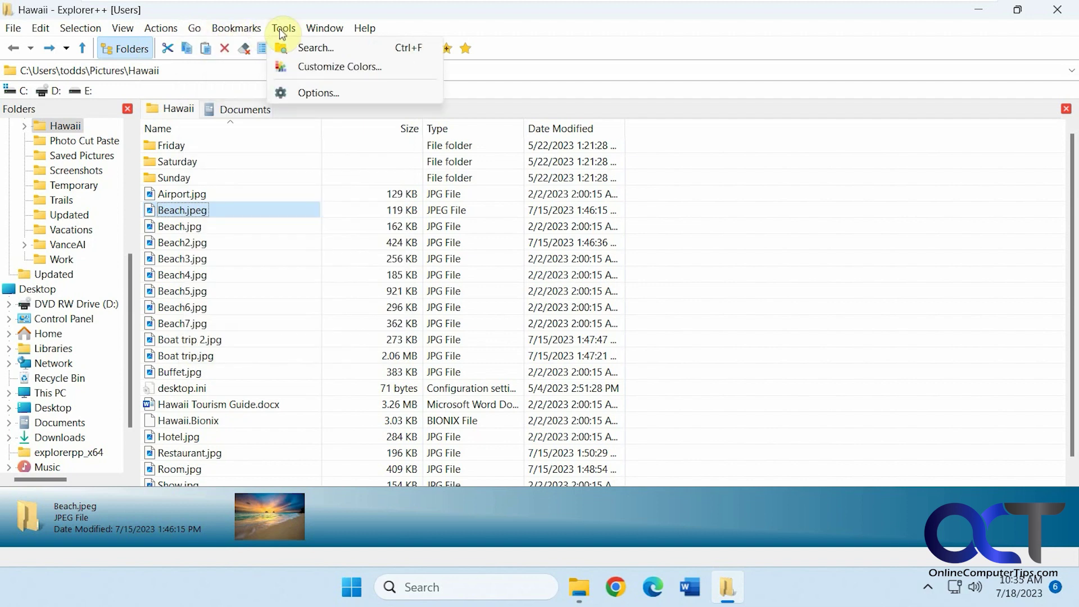
Close Customize Colors unchanged, then browse every Options page and cancel the dialog.
click(312, 66)
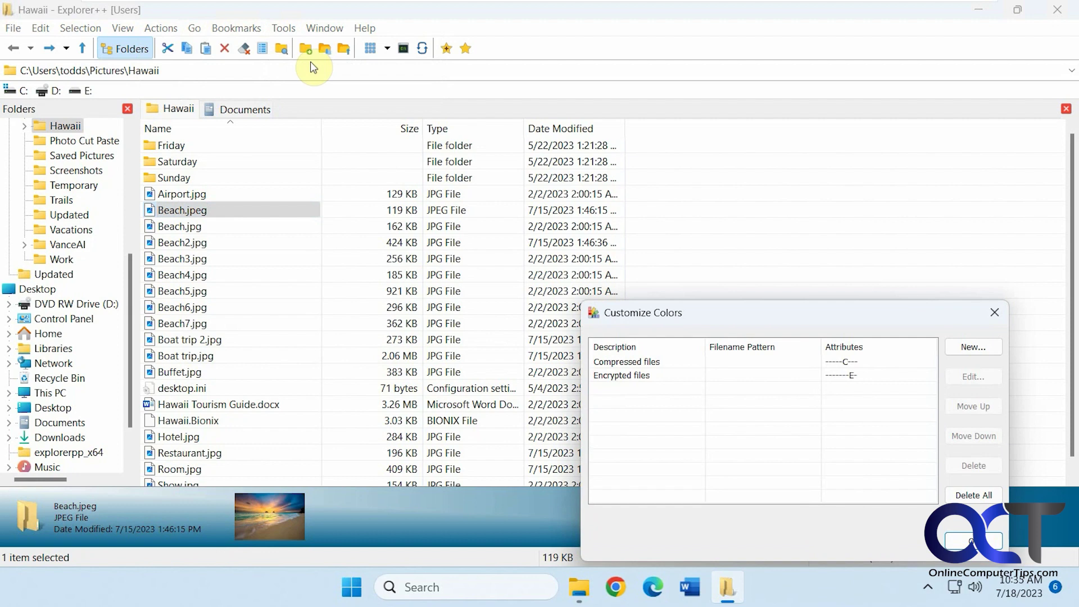
click(991, 320)
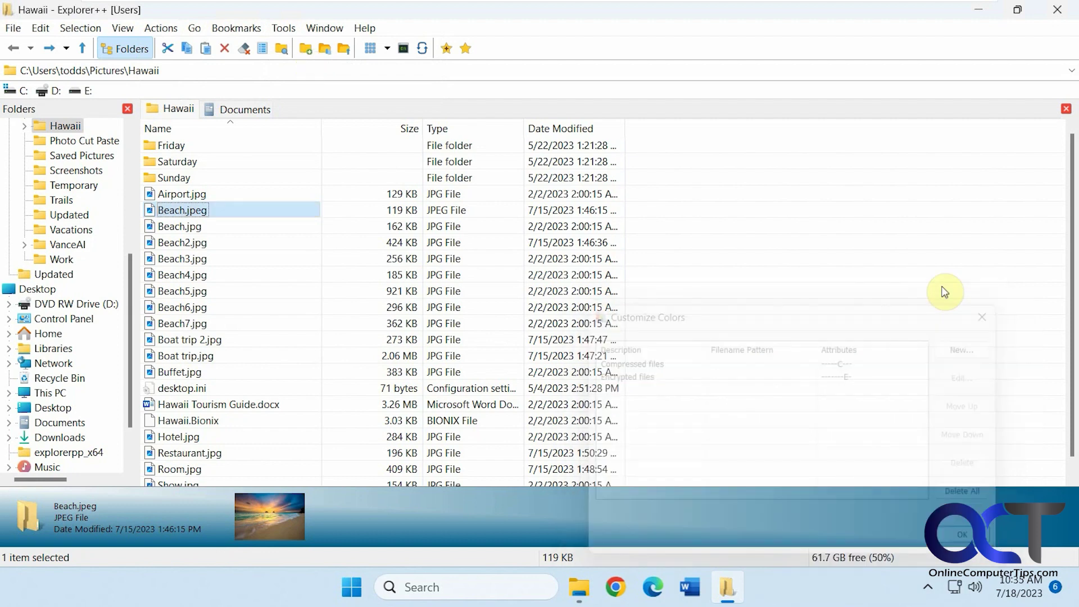
click(285, 30)
click(317, 87)
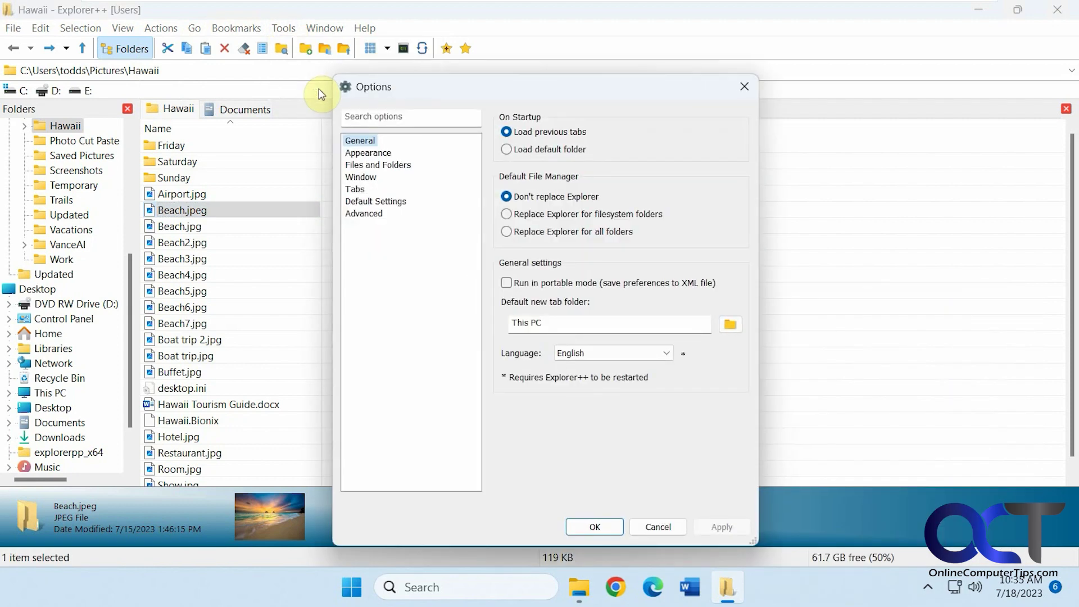
click(382, 155)
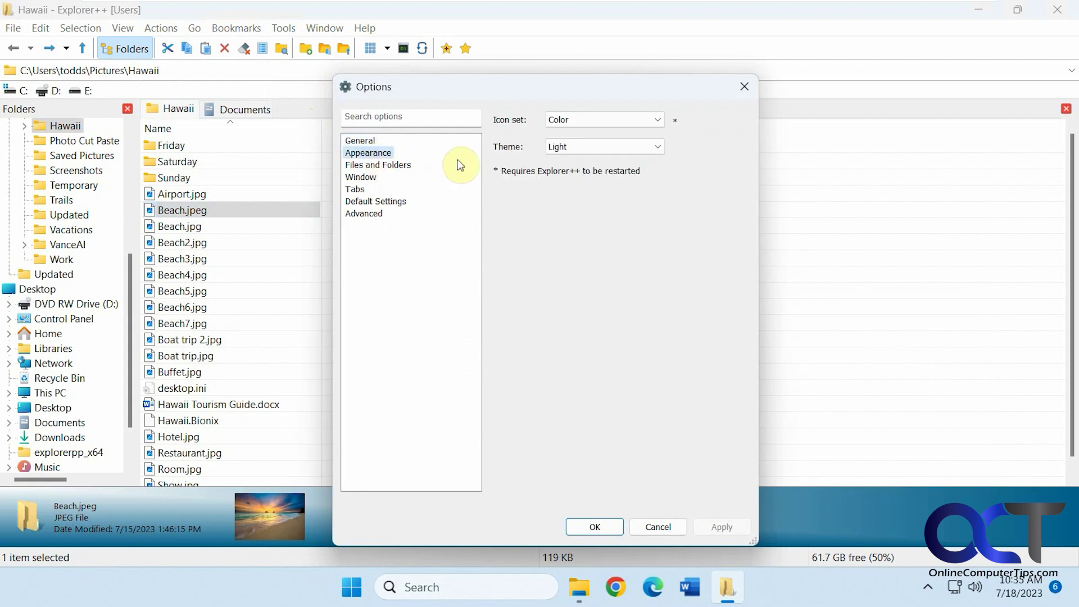
click(388, 166)
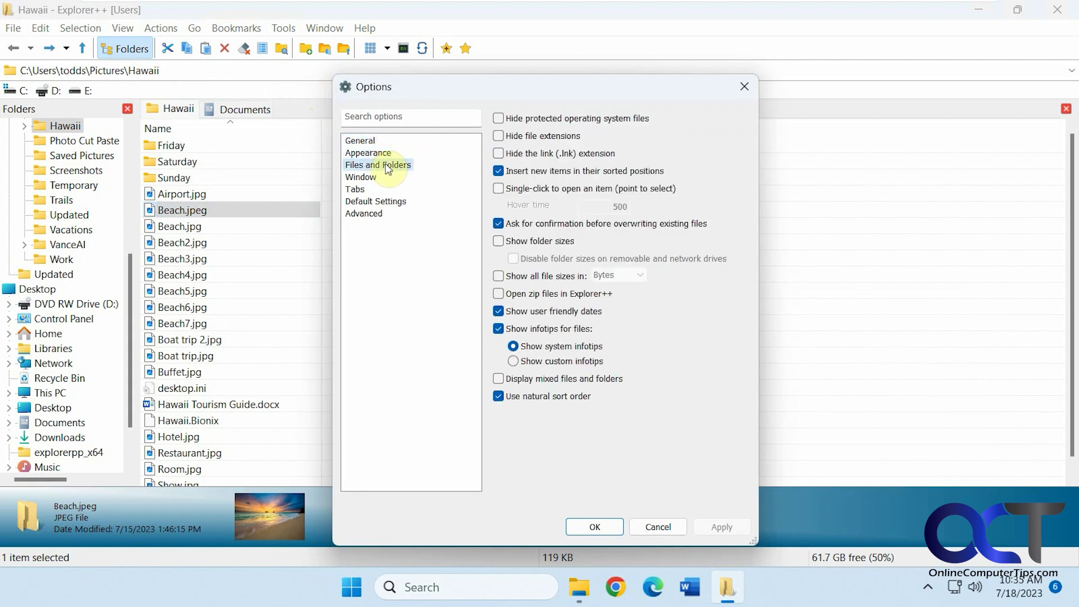
click(377, 179)
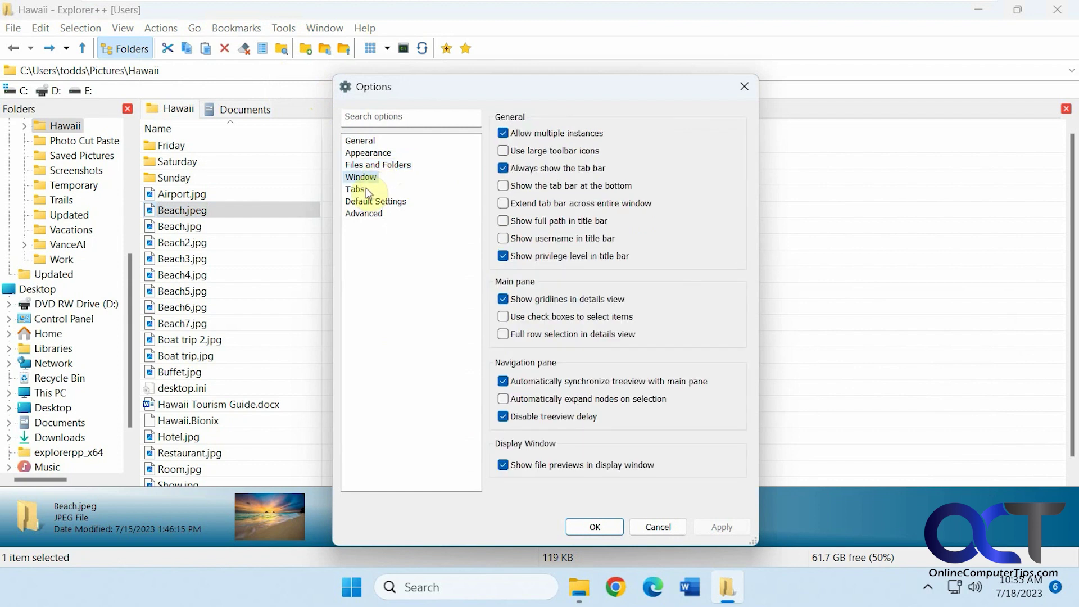
click(366, 190)
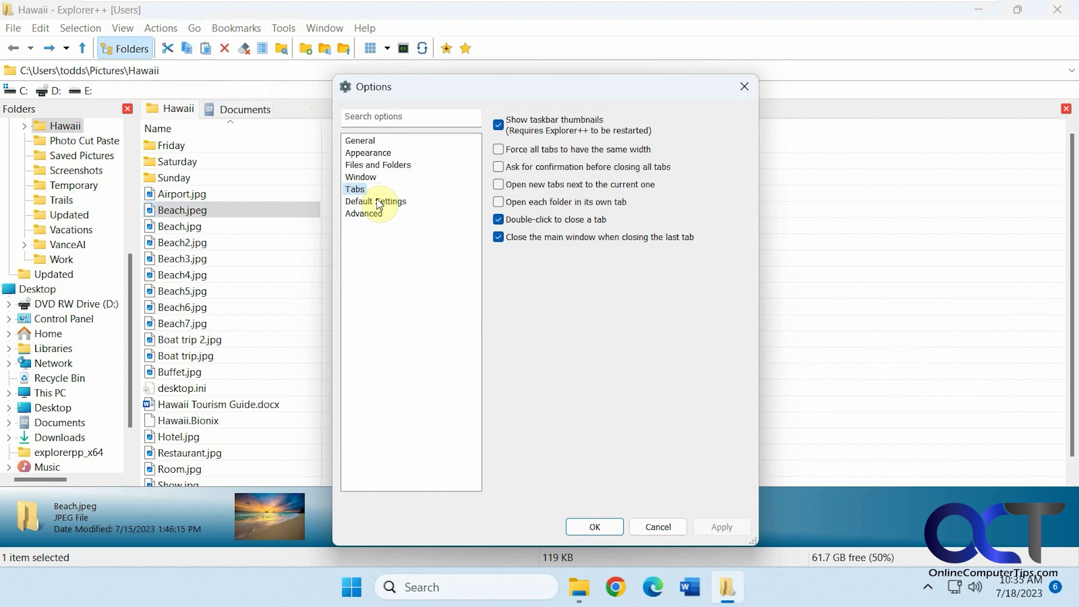
click(380, 204)
click(371, 214)
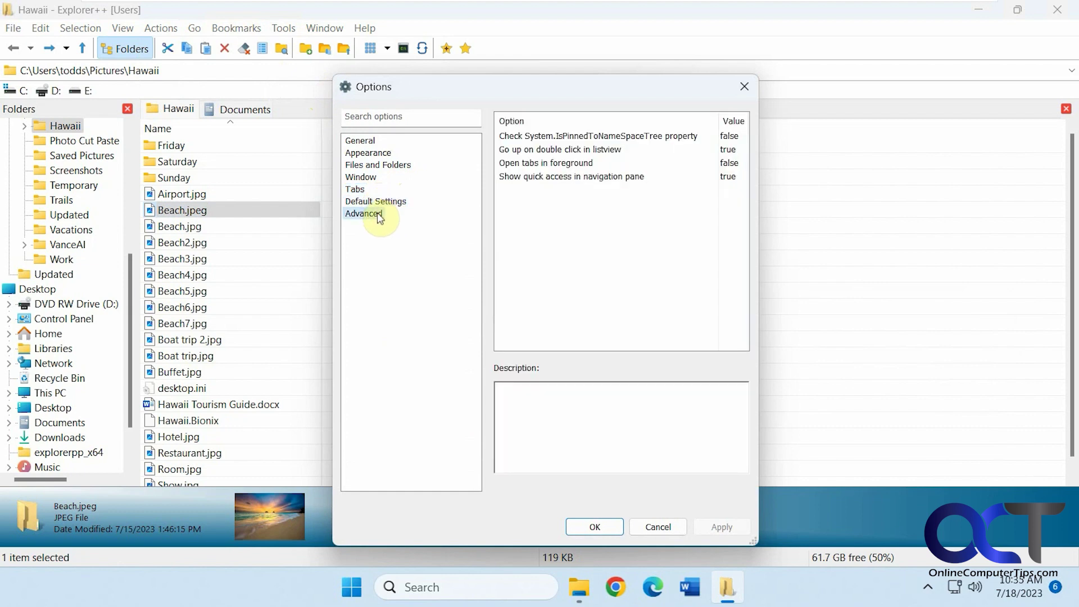
click(665, 526)
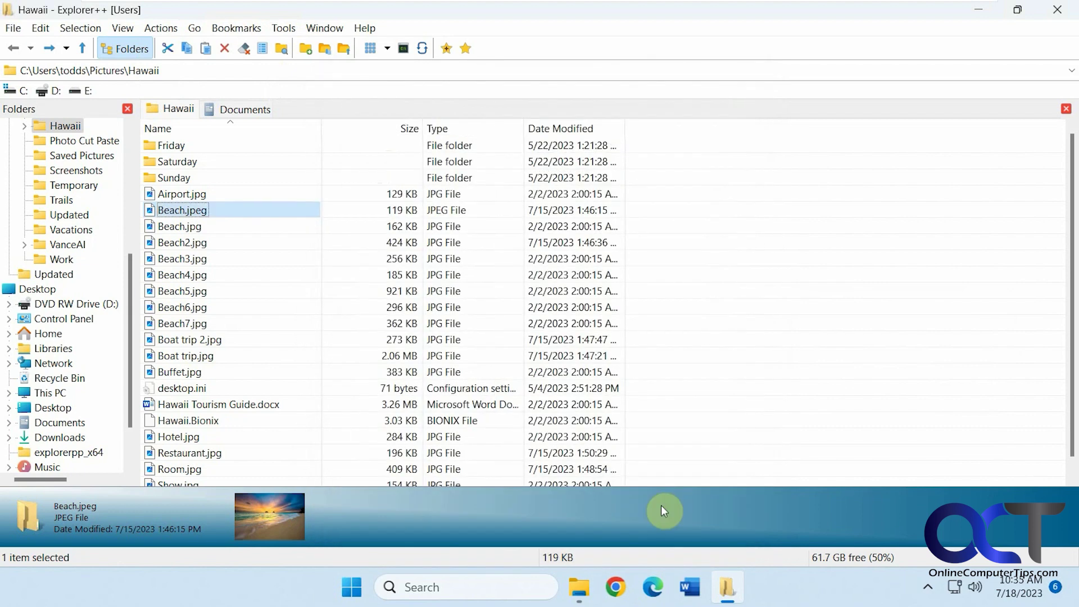
Check the Window menu, then select Beach5.jpg and Beach7.jpg to preview their details.
click(319, 31)
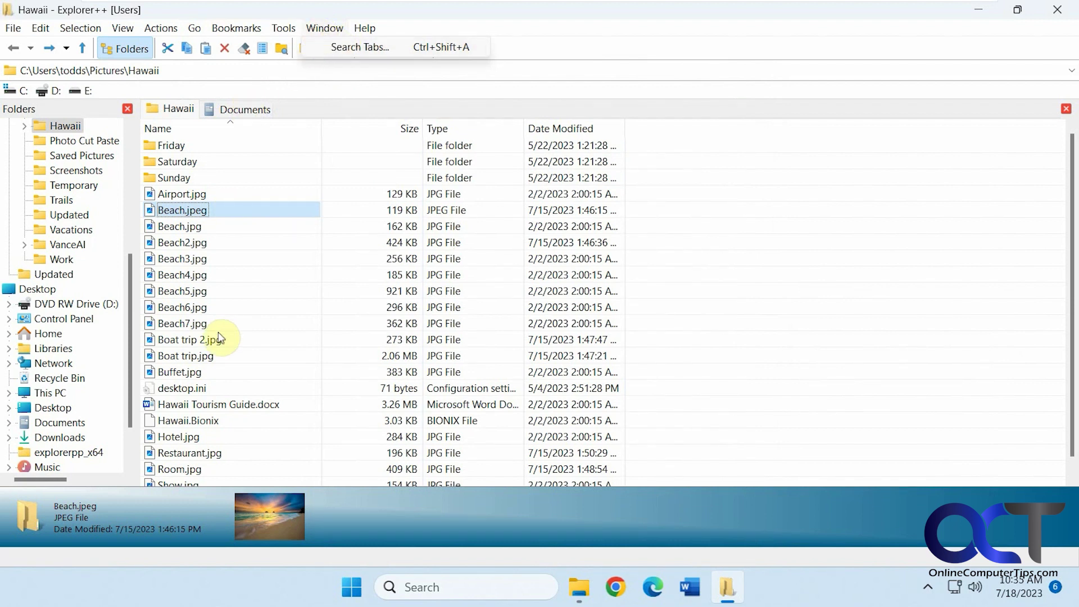
click(194, 290)
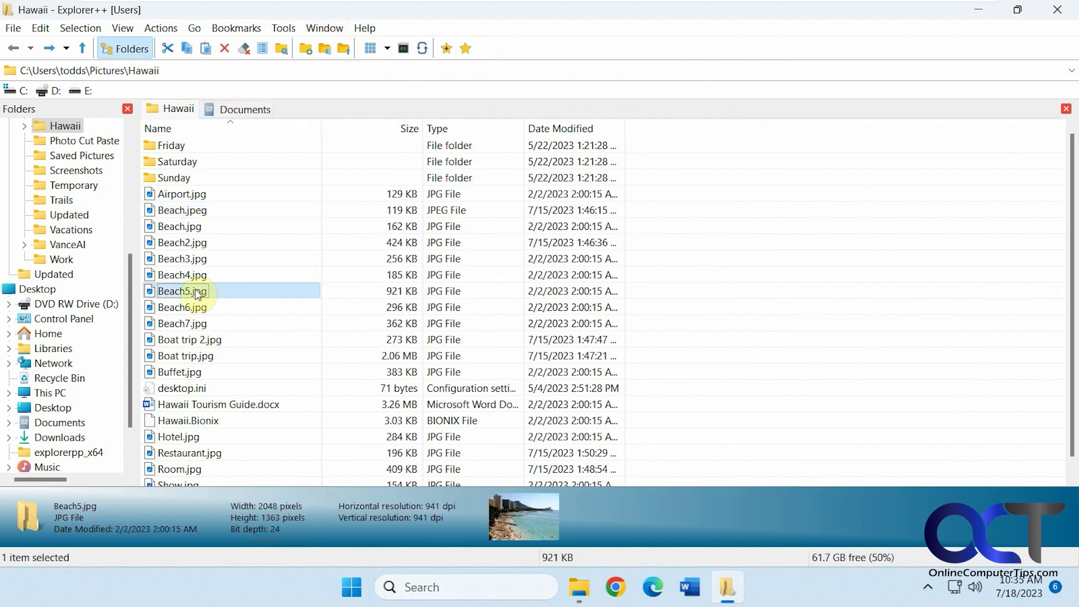
click(187, 325)
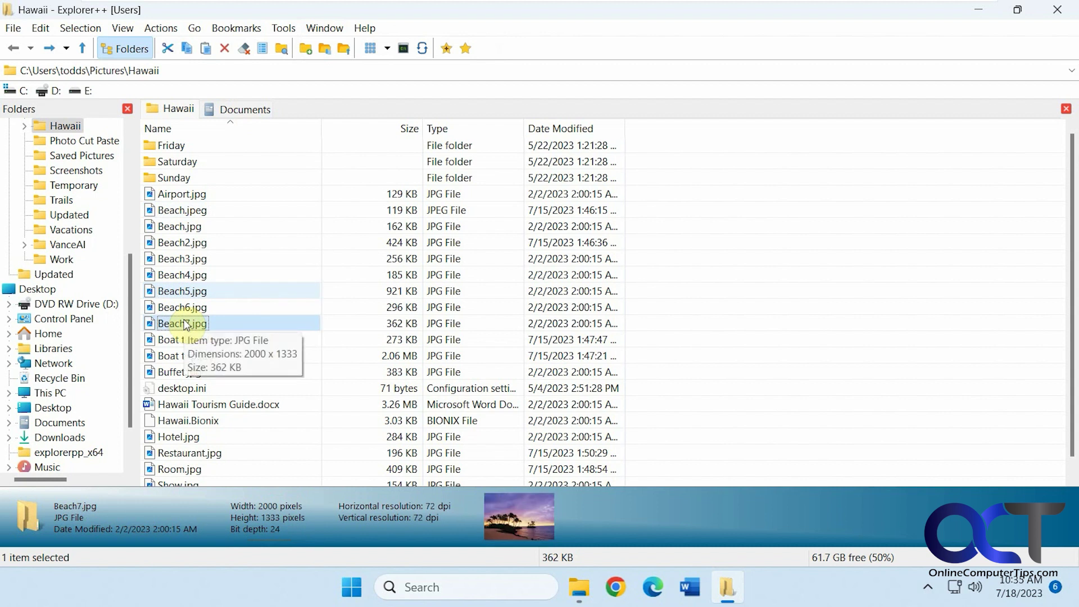